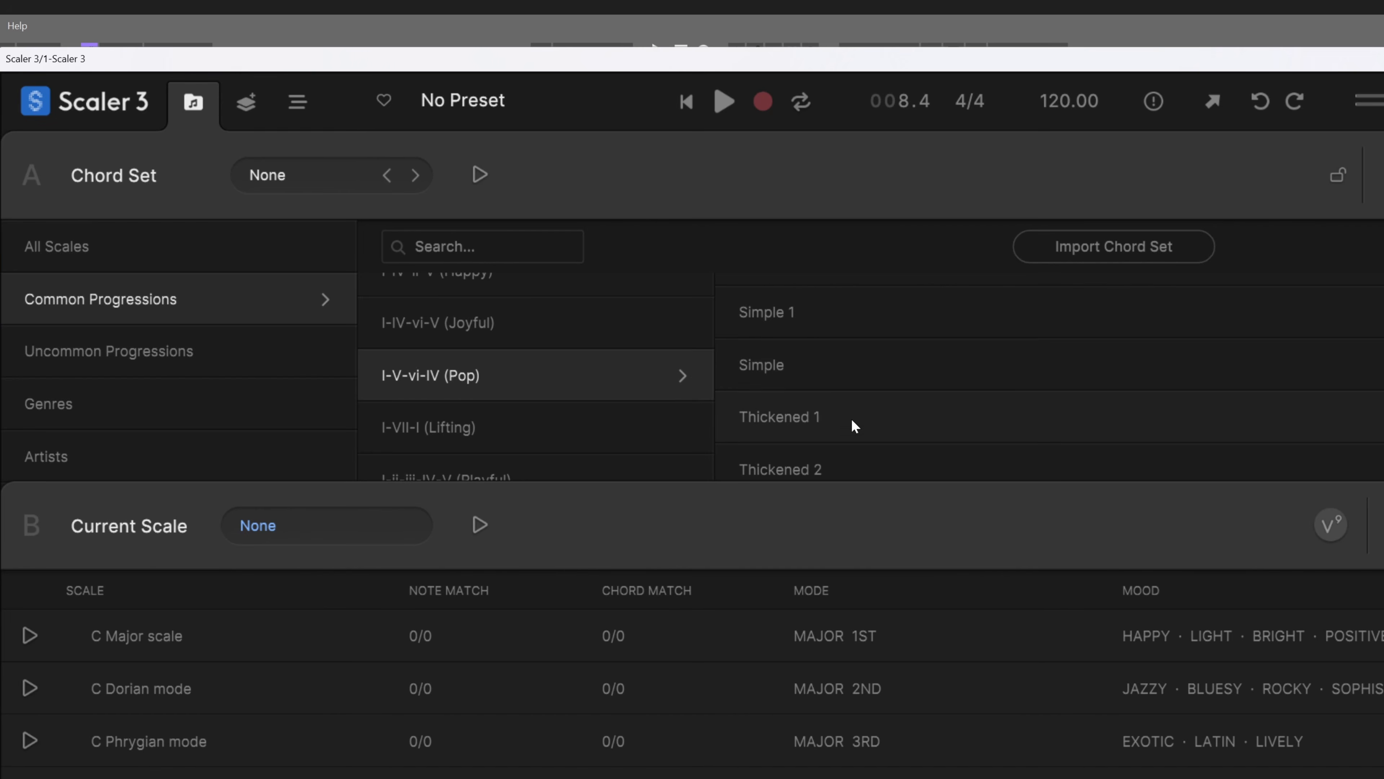
Step: Load the Simple chord set of the I-V-vi-IV (Pop) progression and audition its four chords in order
left_click(806, 364)
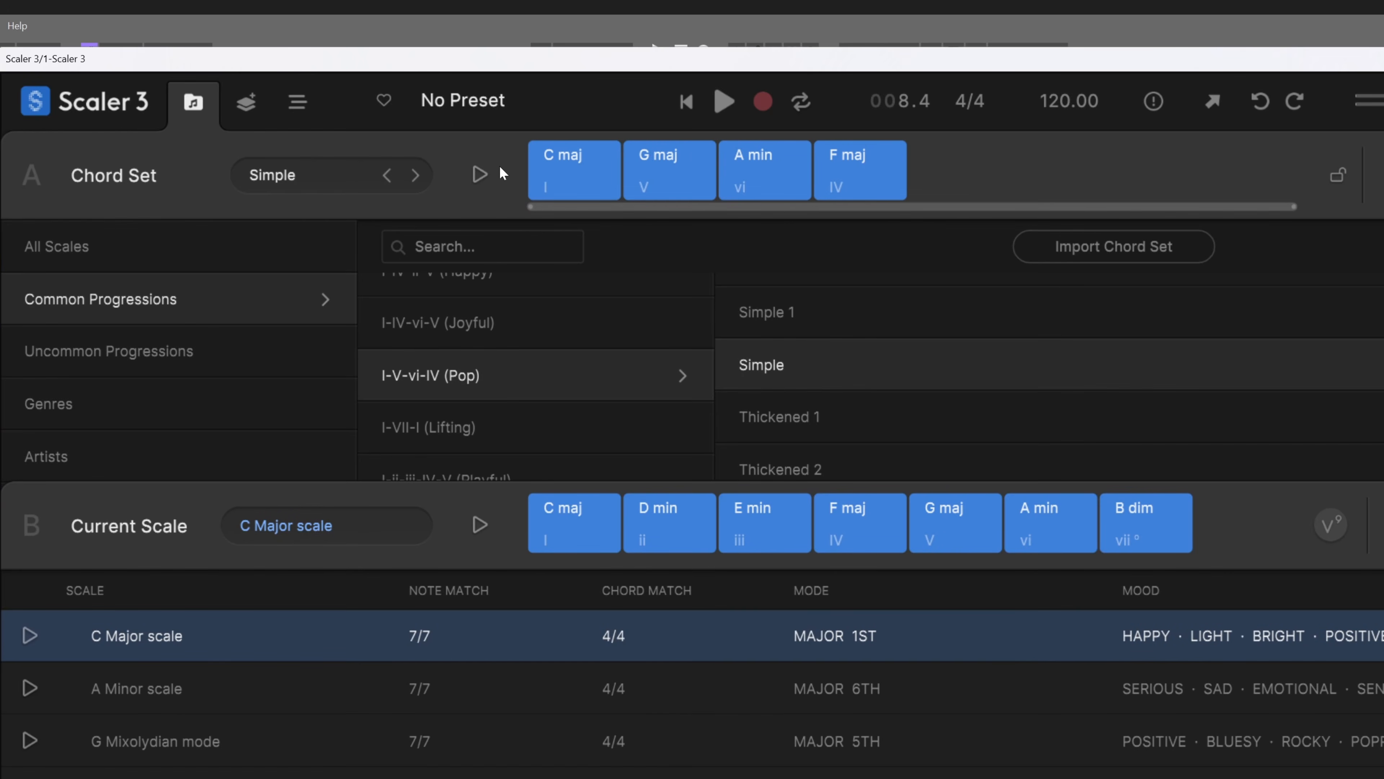
left_click(555, 182)
left_click(661, 181)
left_click(756, 180)
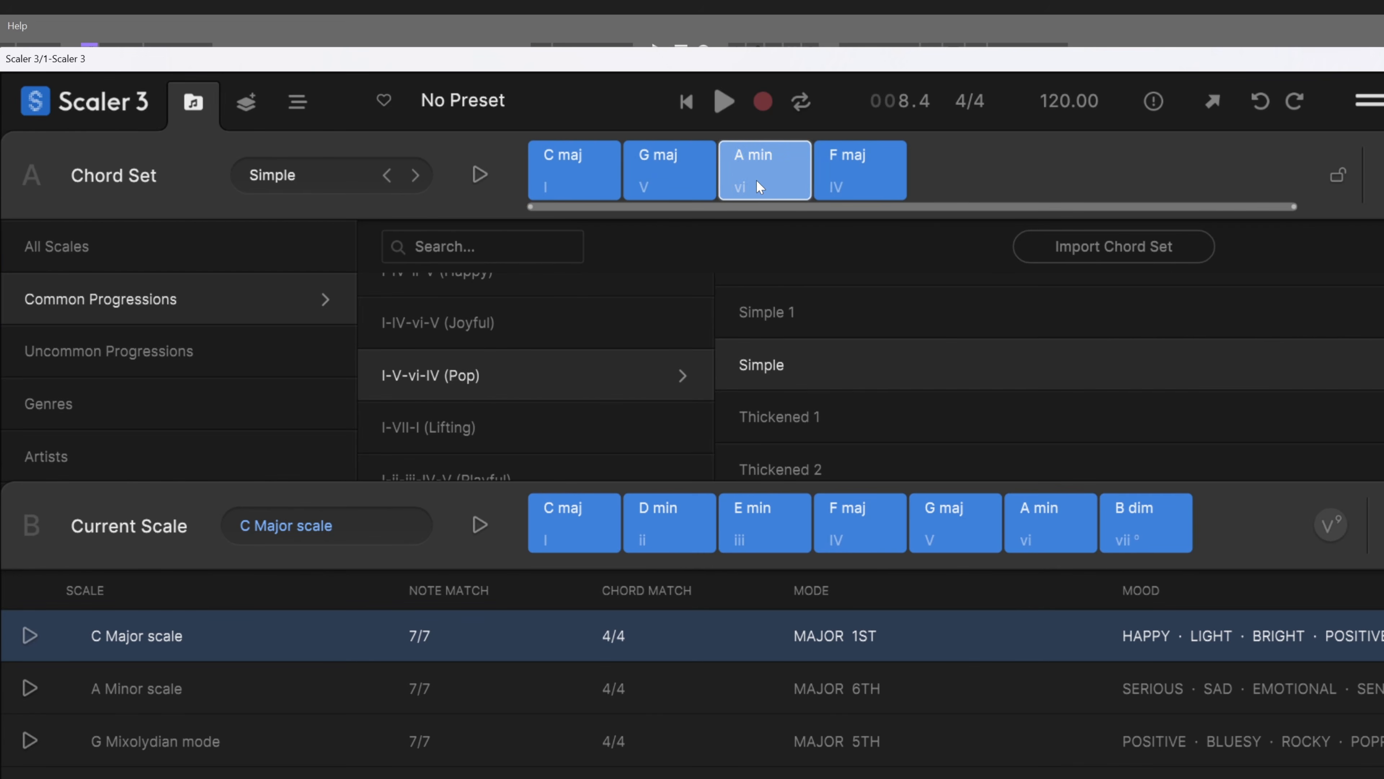
left_click(843, 182)
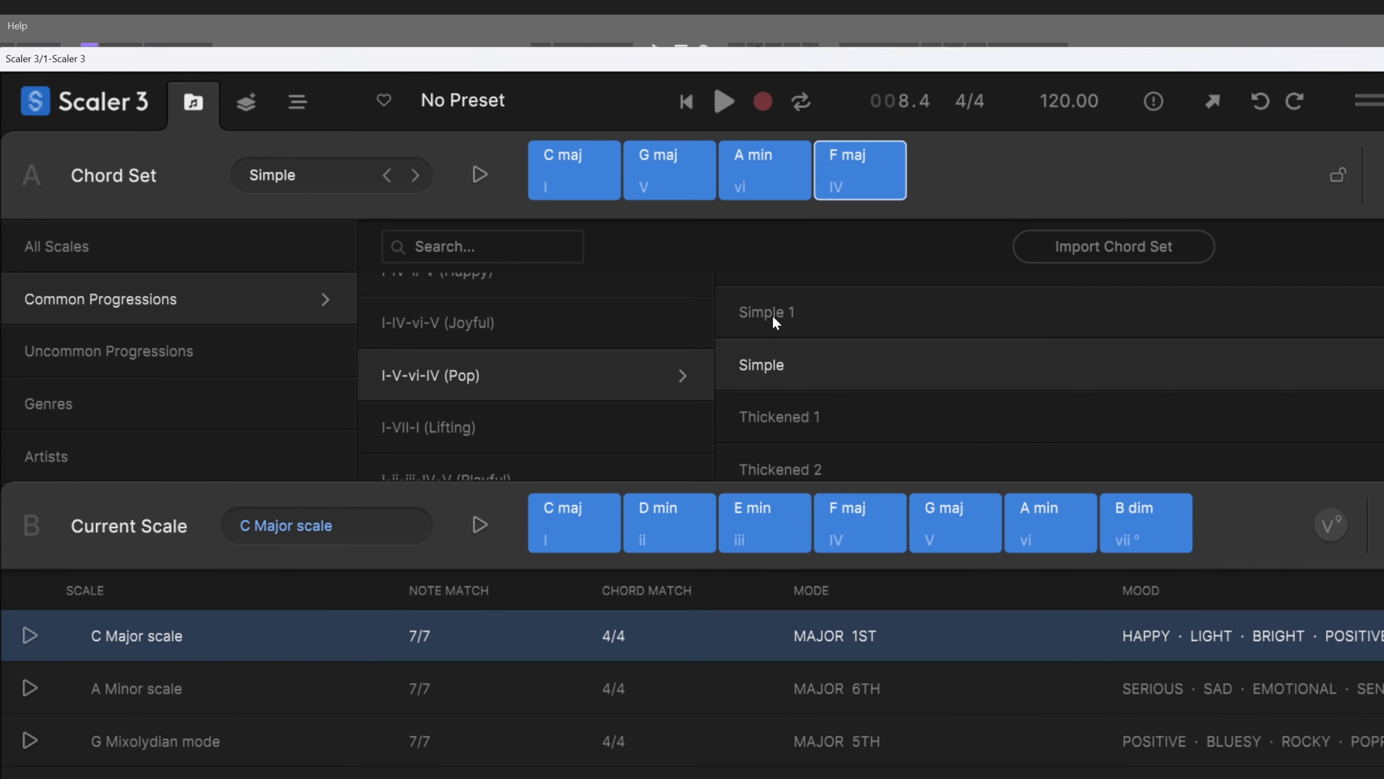
Step: Load the Simple 1 variation of the Pop progression and audition each of its four chords
left_click(774, 319)
left_click(570, 160)
left_click(660, 175)
left_click(742, 178)
left_click(855, 182)
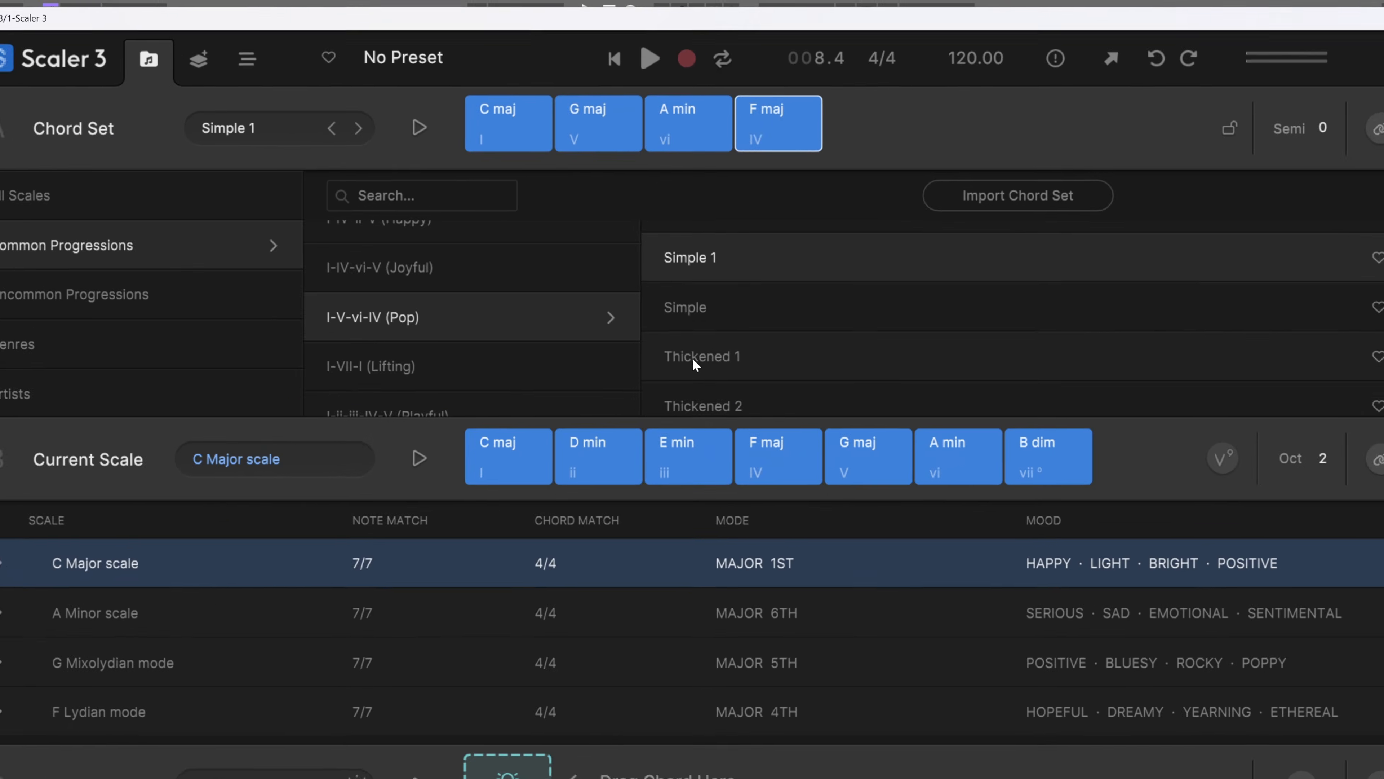
Step: Load the Thickened 1 variation of the Pop progression and audition its C maj, G maj, A min and F maj chords
left_click(693, 281)
left_click(514, 127)
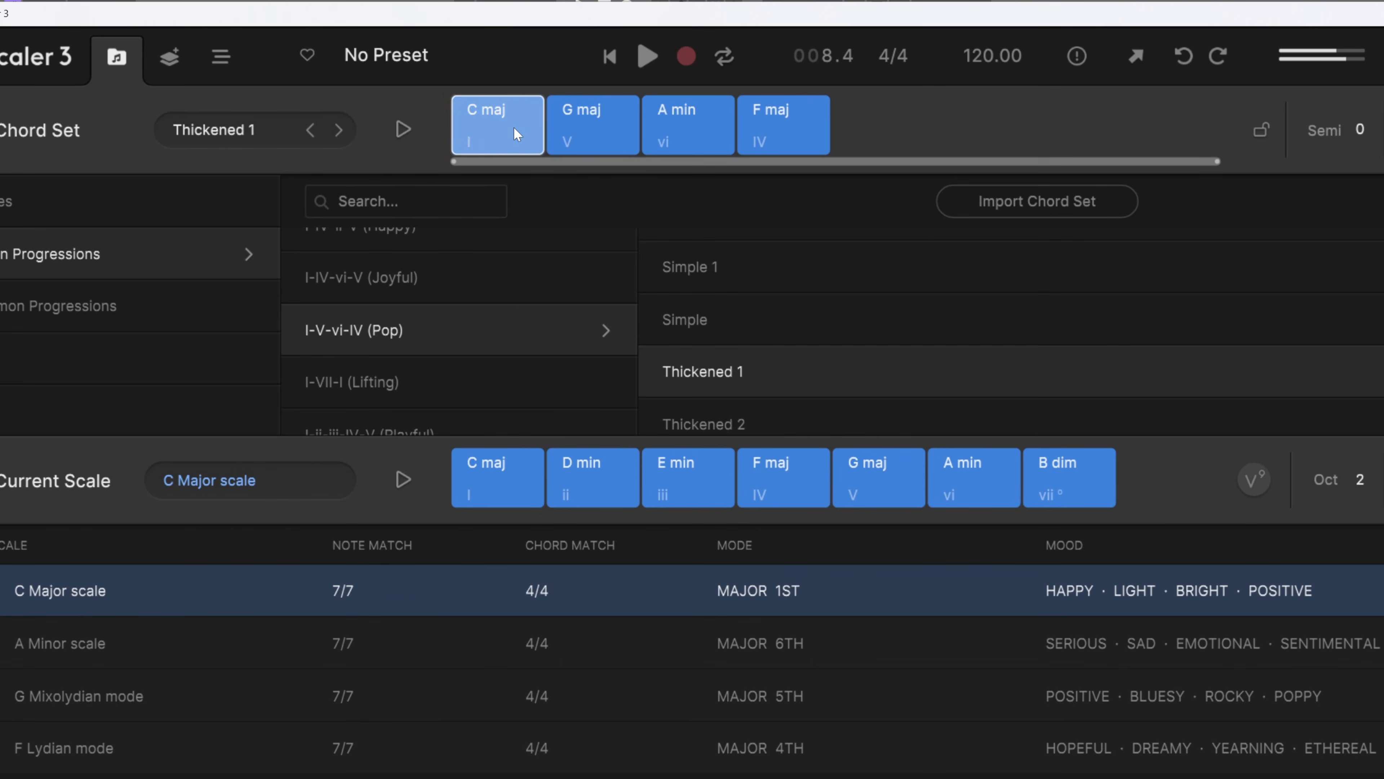
left_click(586, 137)
left_click(663, 133)
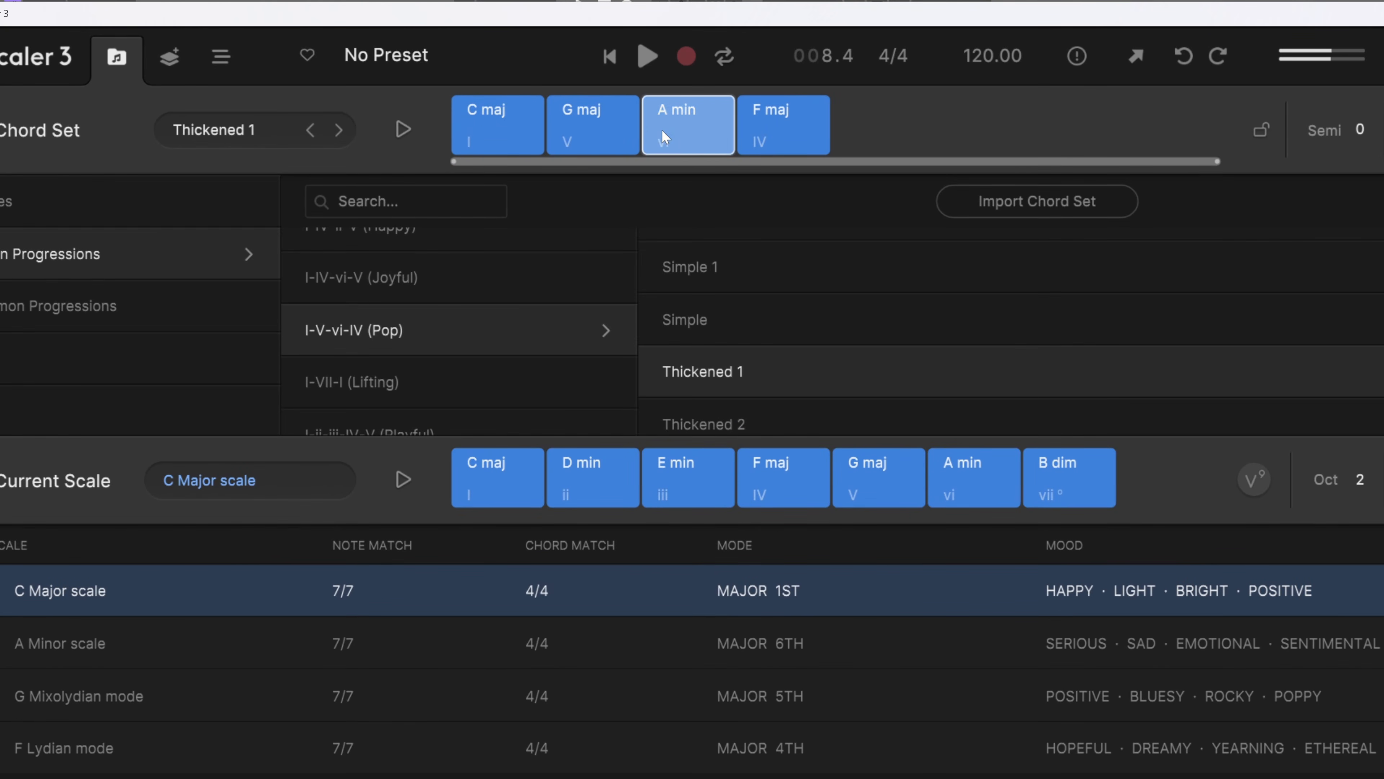
left_click(779, 123)
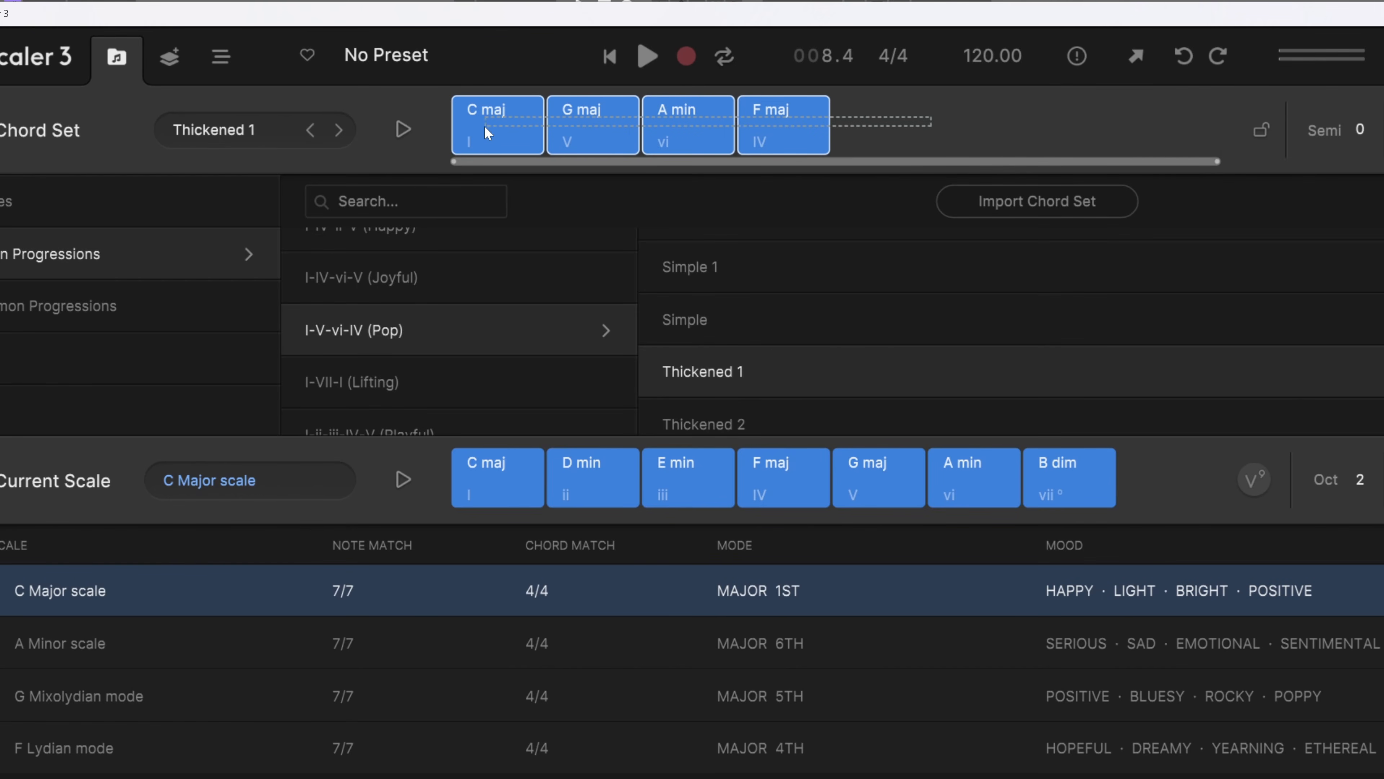
Step: Select all four Thickened 1 chords, place them in the Main Track and play the progression
left_click(463, 134)
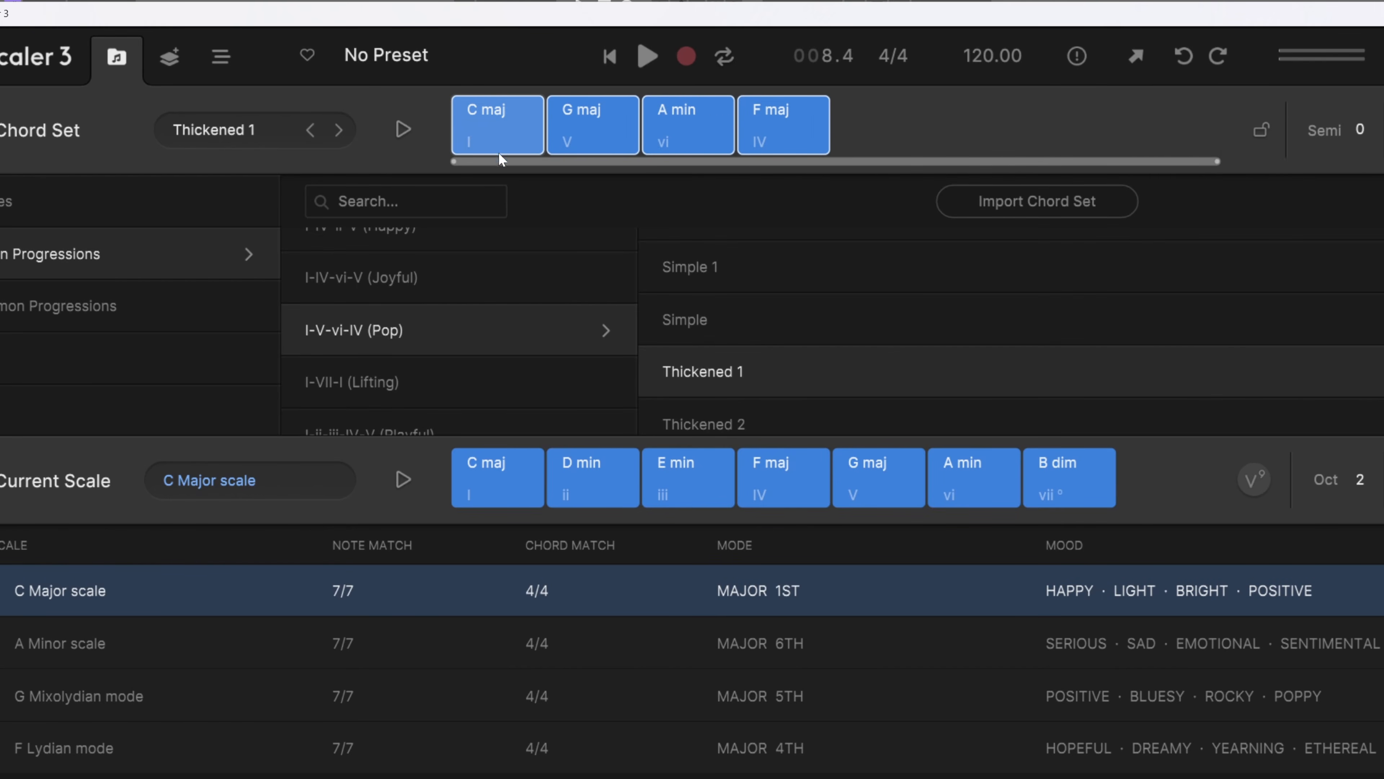
left_click_drag(482, 117, 466, 778)
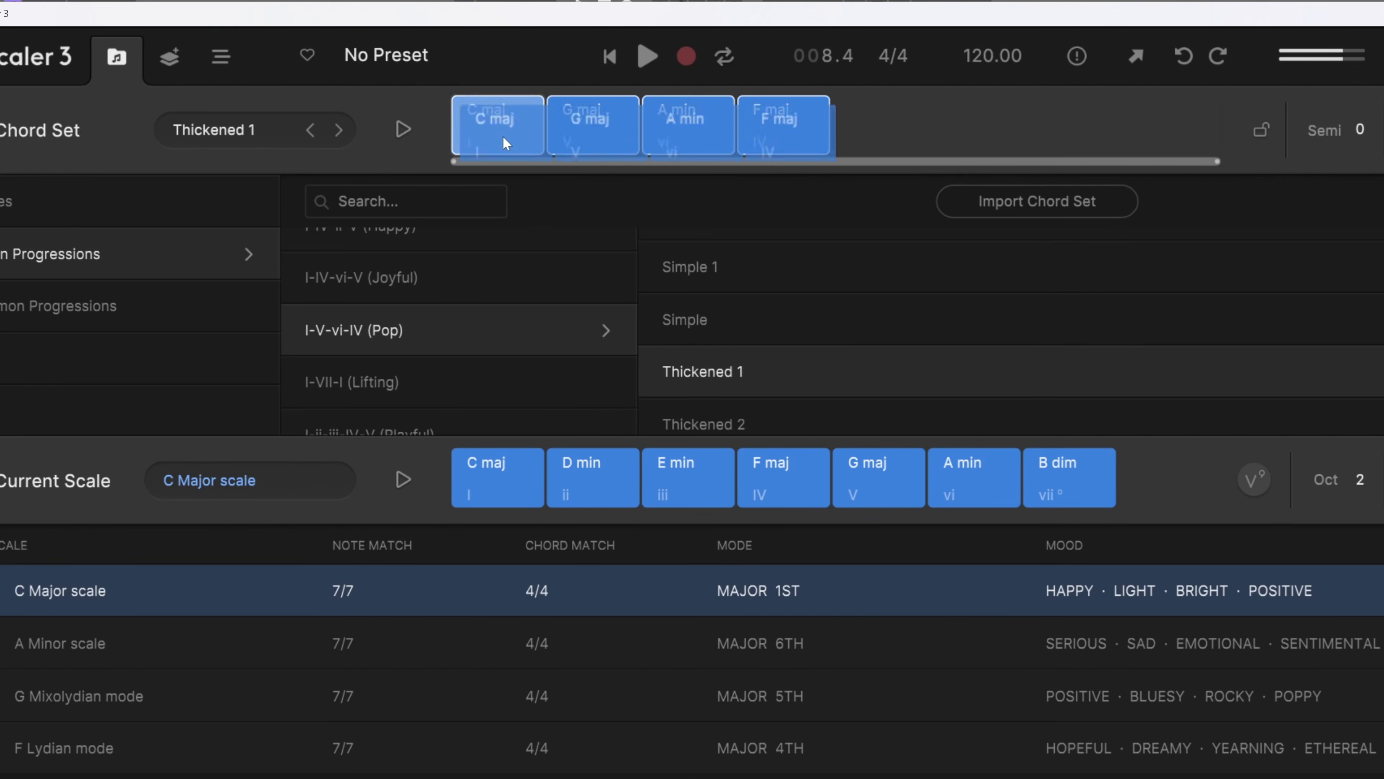
left_click_drag(540, 533, 543, 520)
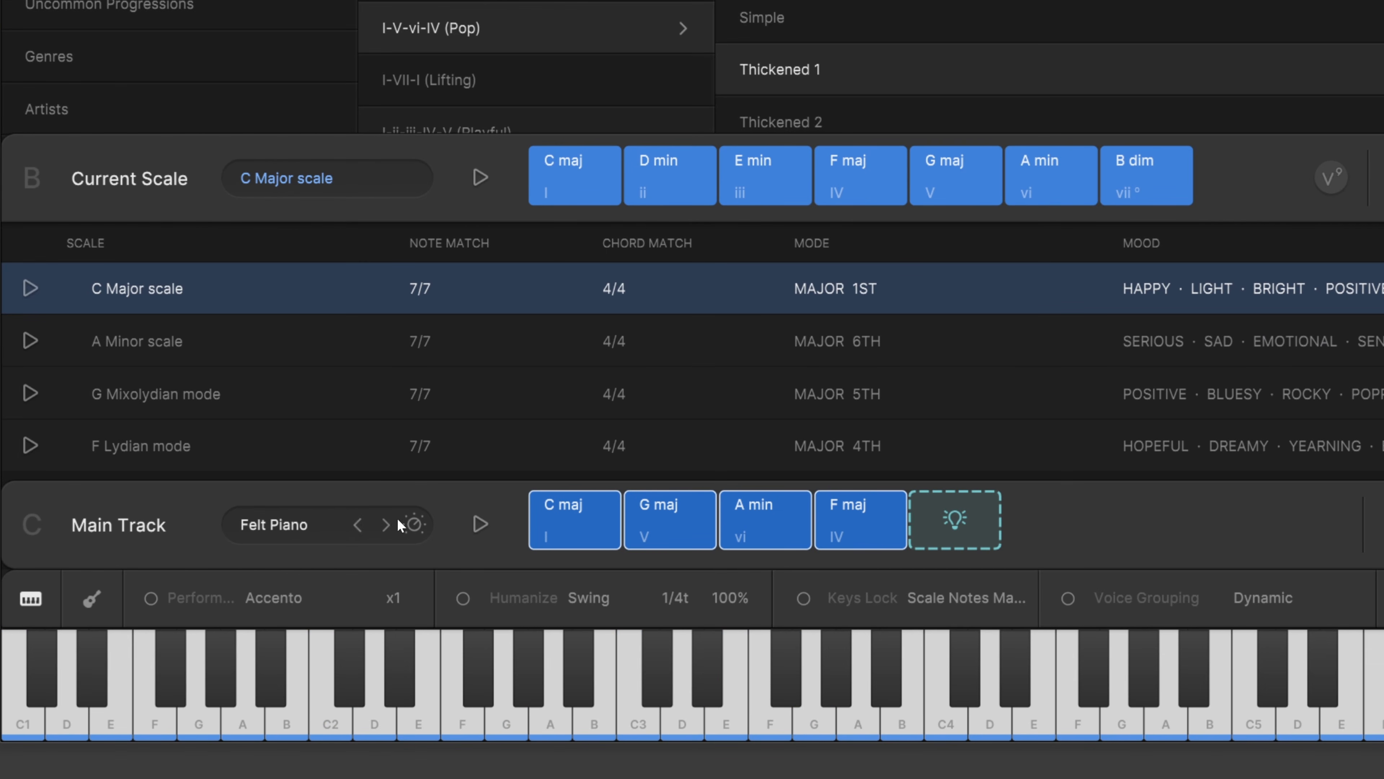
left_click(480, 524)
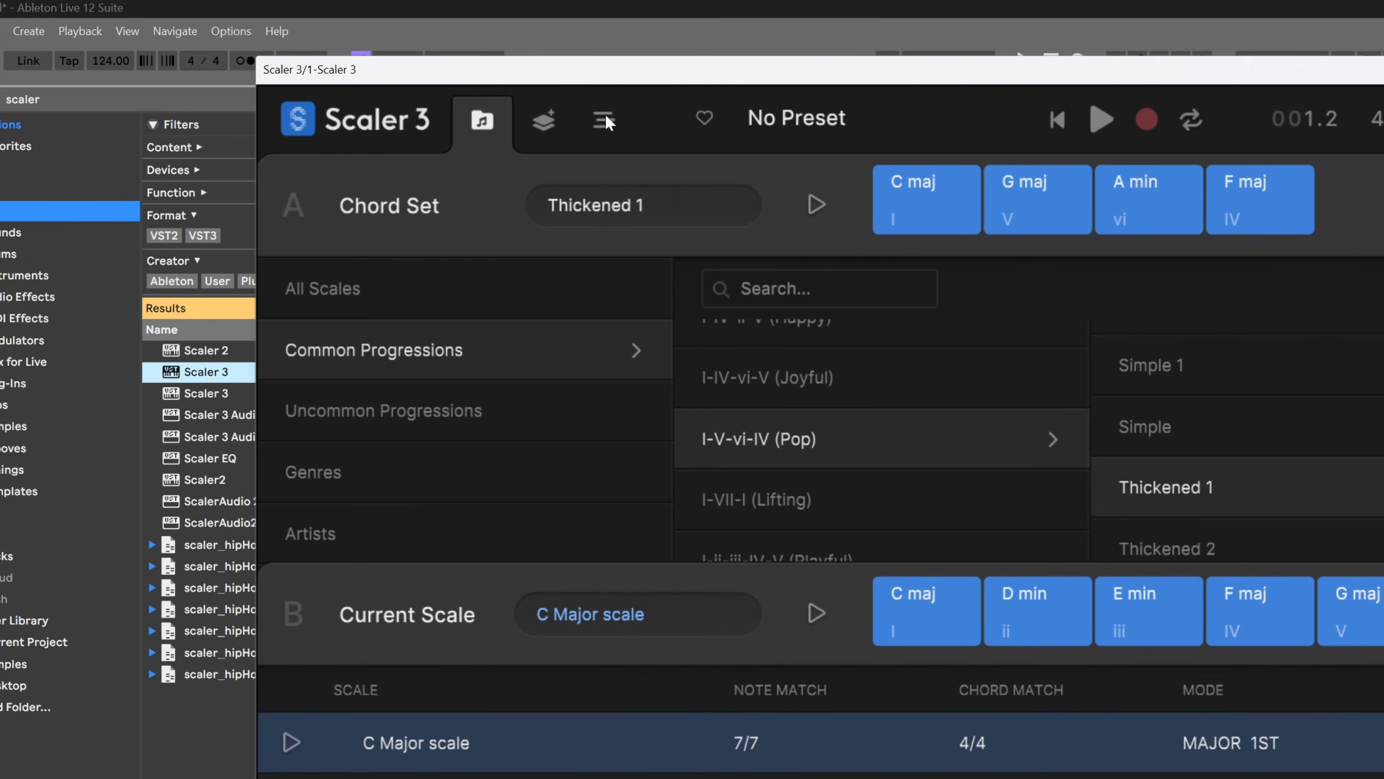
Step: In the arrangement view, start adding a motion track and browse to Expressions, Bass, Common Bass, Basic
left_click(605, 121)
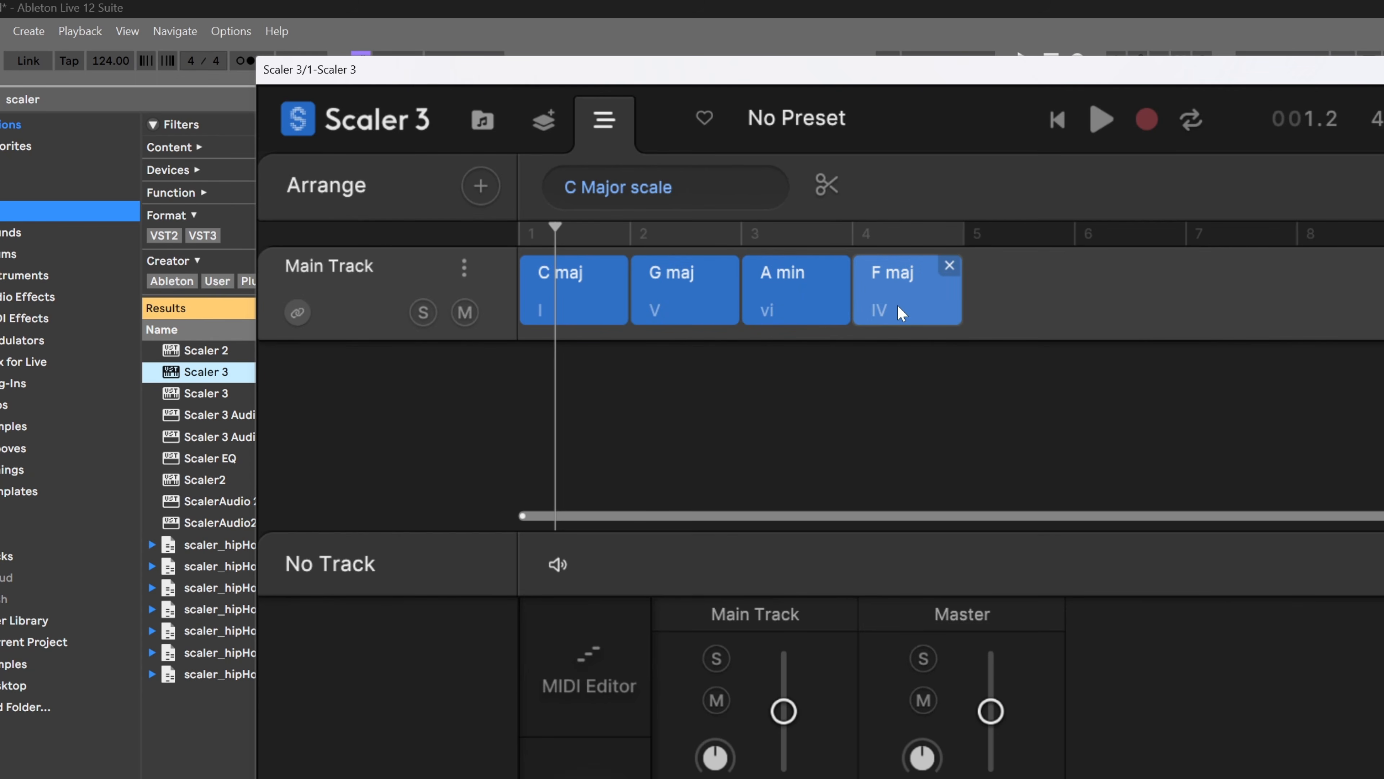
left_click(480, 185)
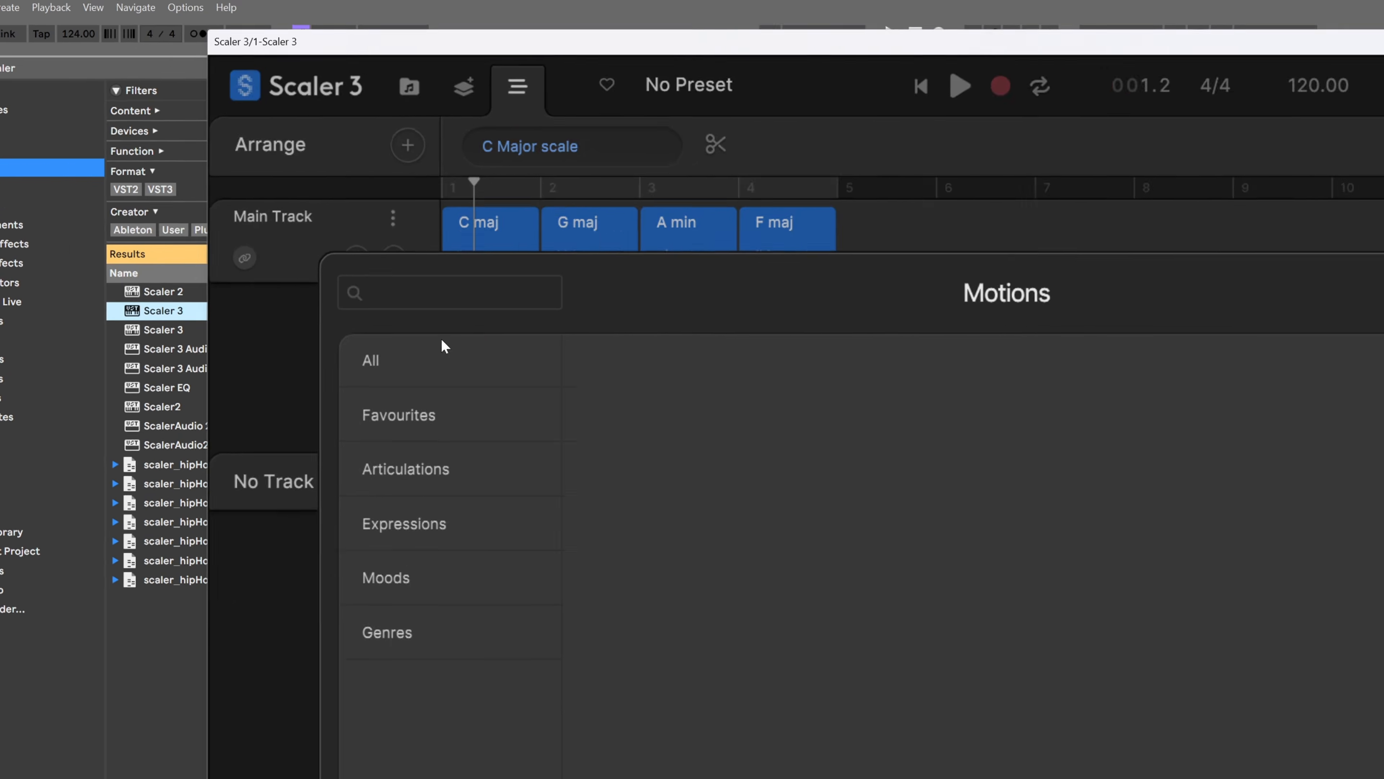
left_click(404, 523)
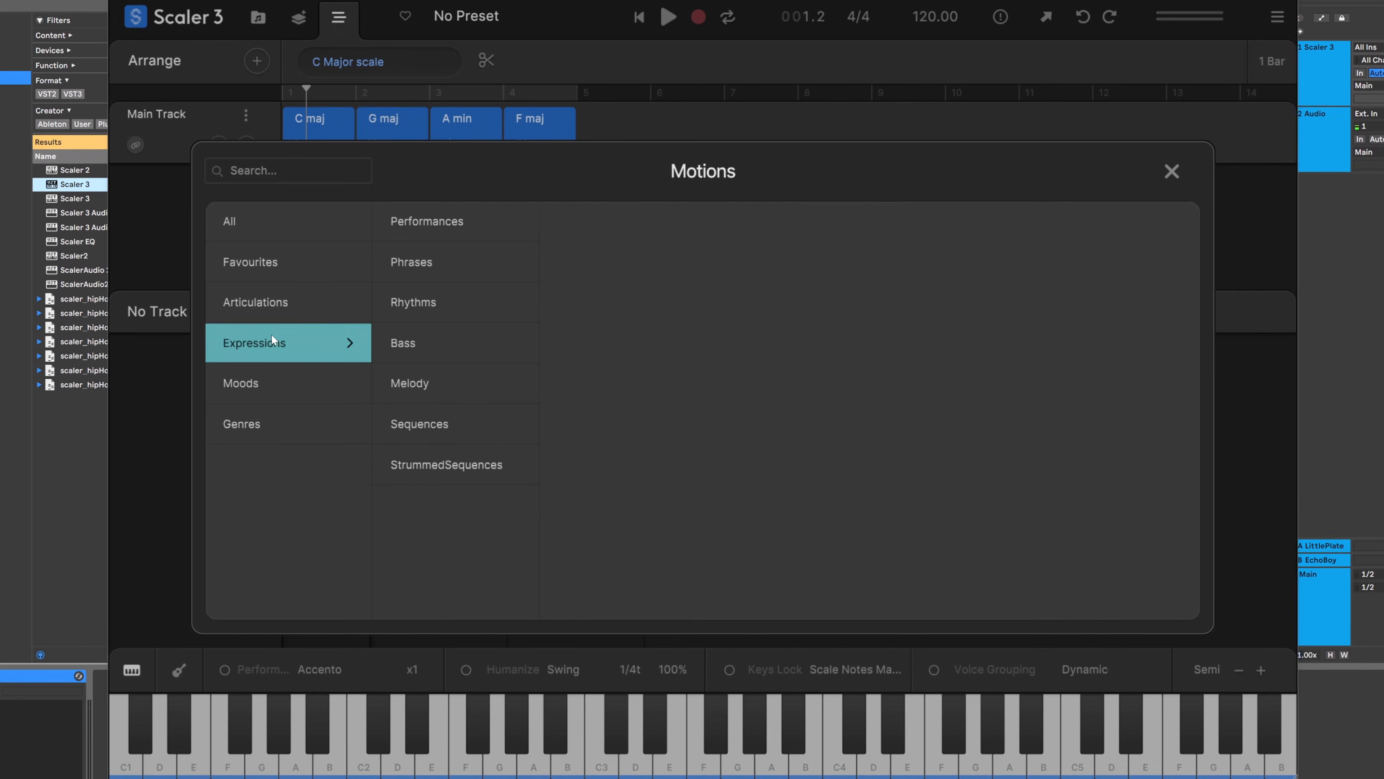
left_click(411, 343)
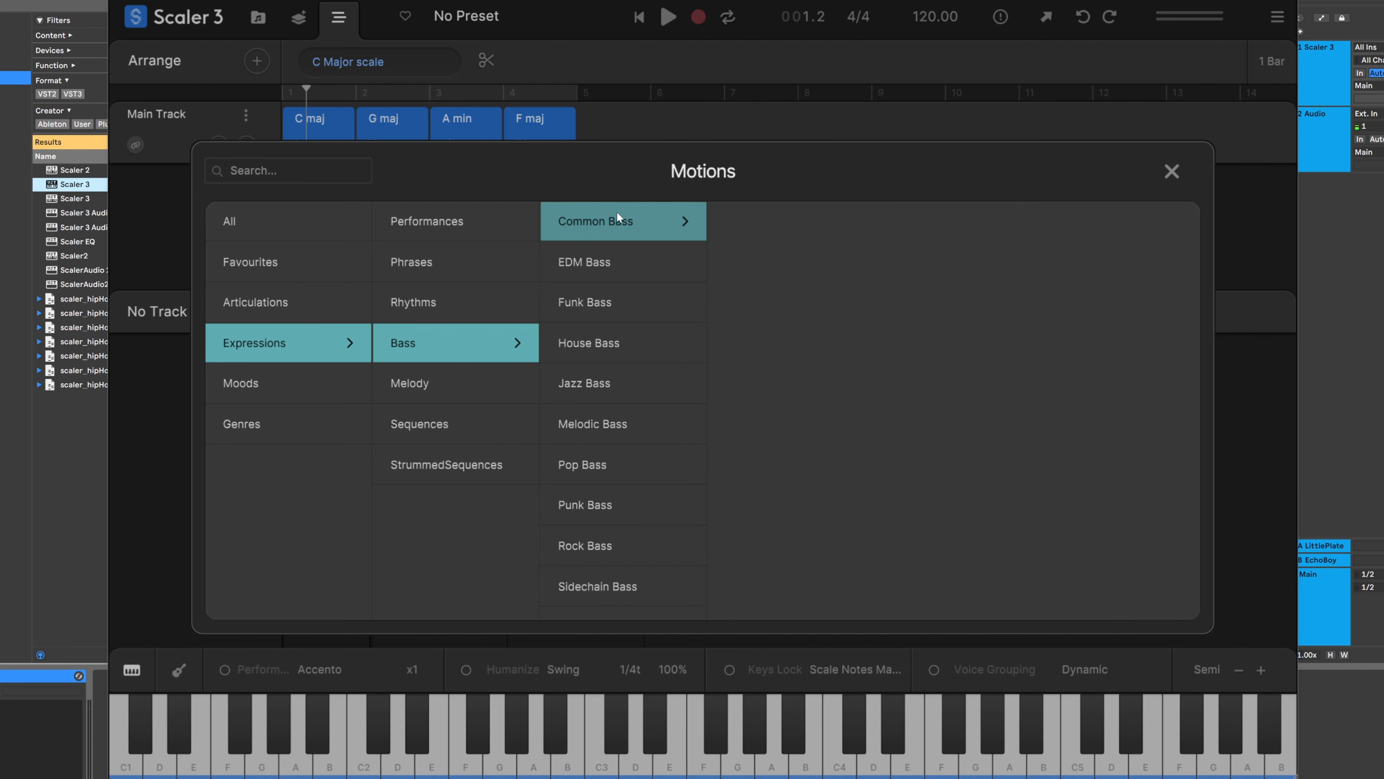
left_click(633, 218)
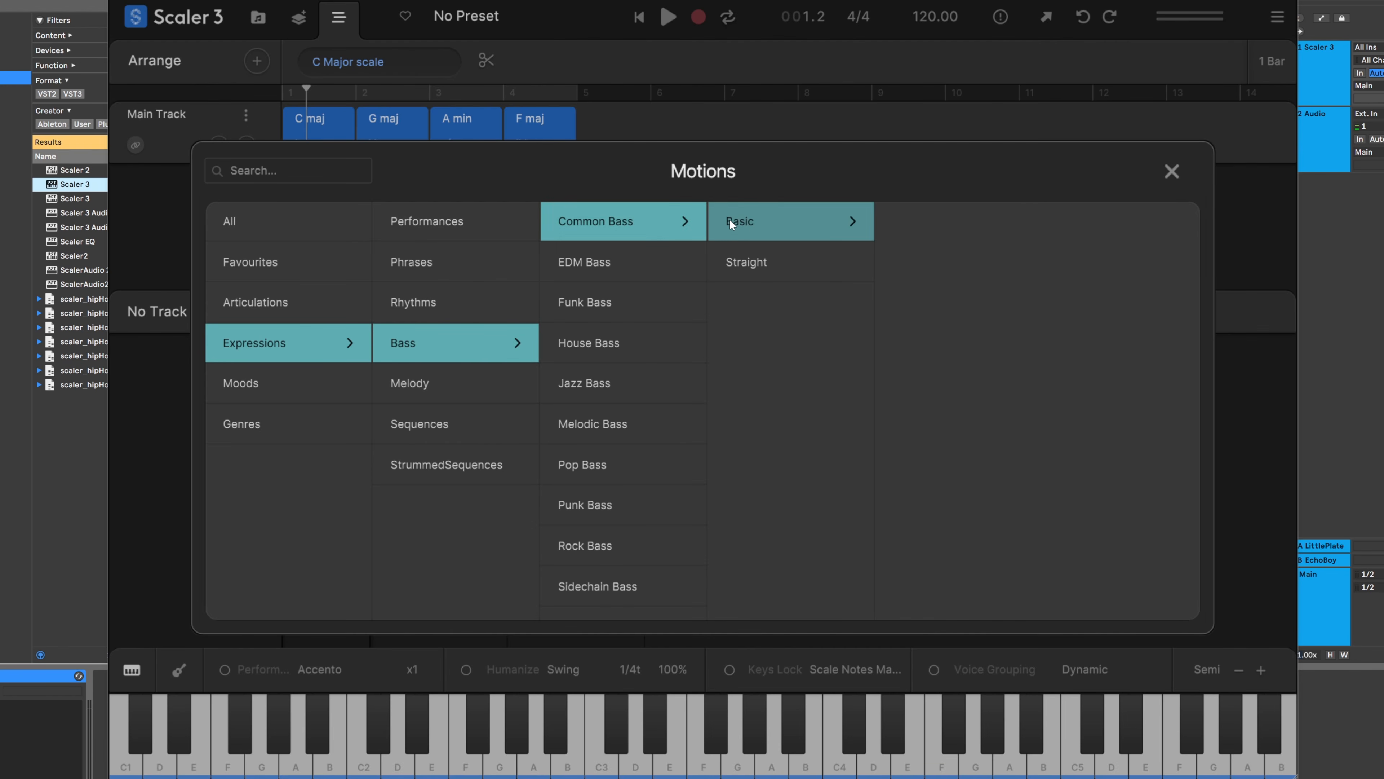
left_click(740, 218)
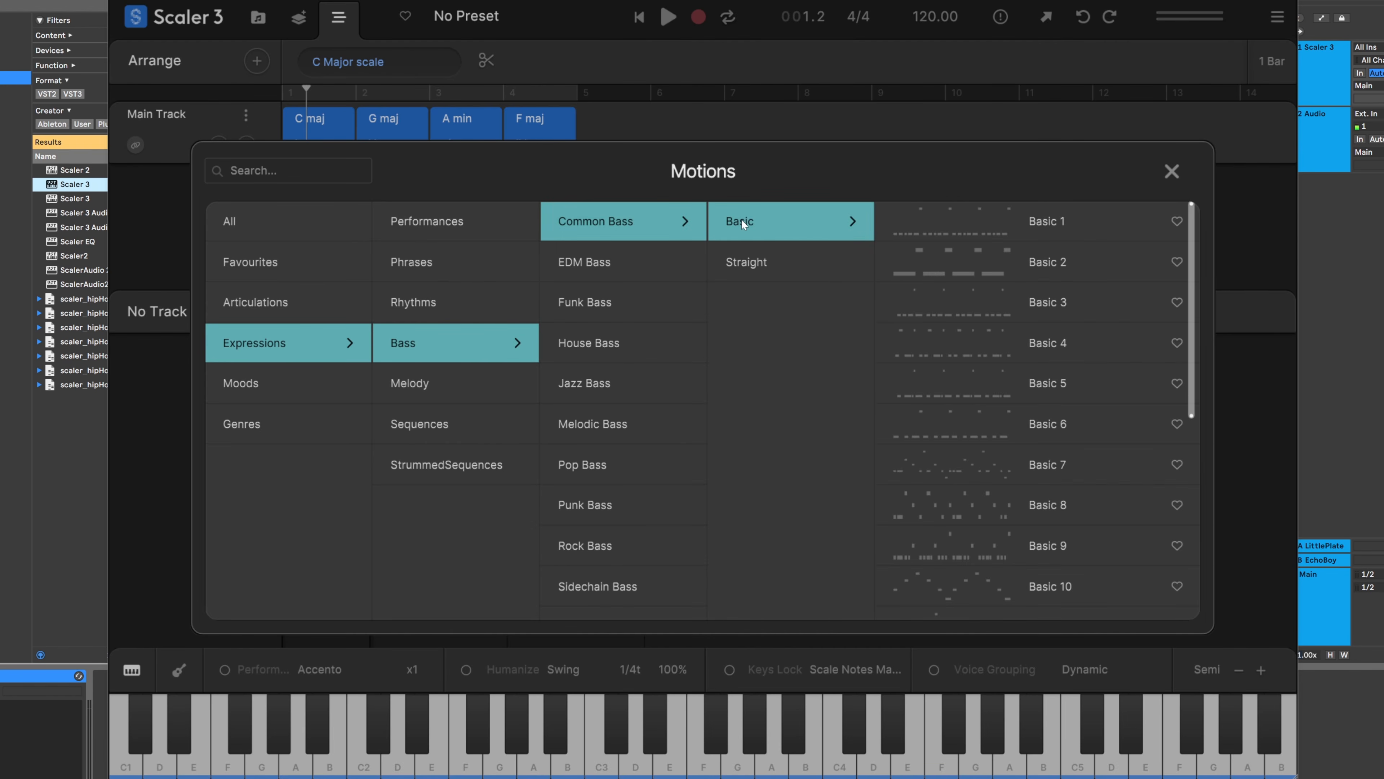
Step: Preview the Basic 1 and Basic 2 bass motions and add Basic 2 as a new track
left_click(944, 225)
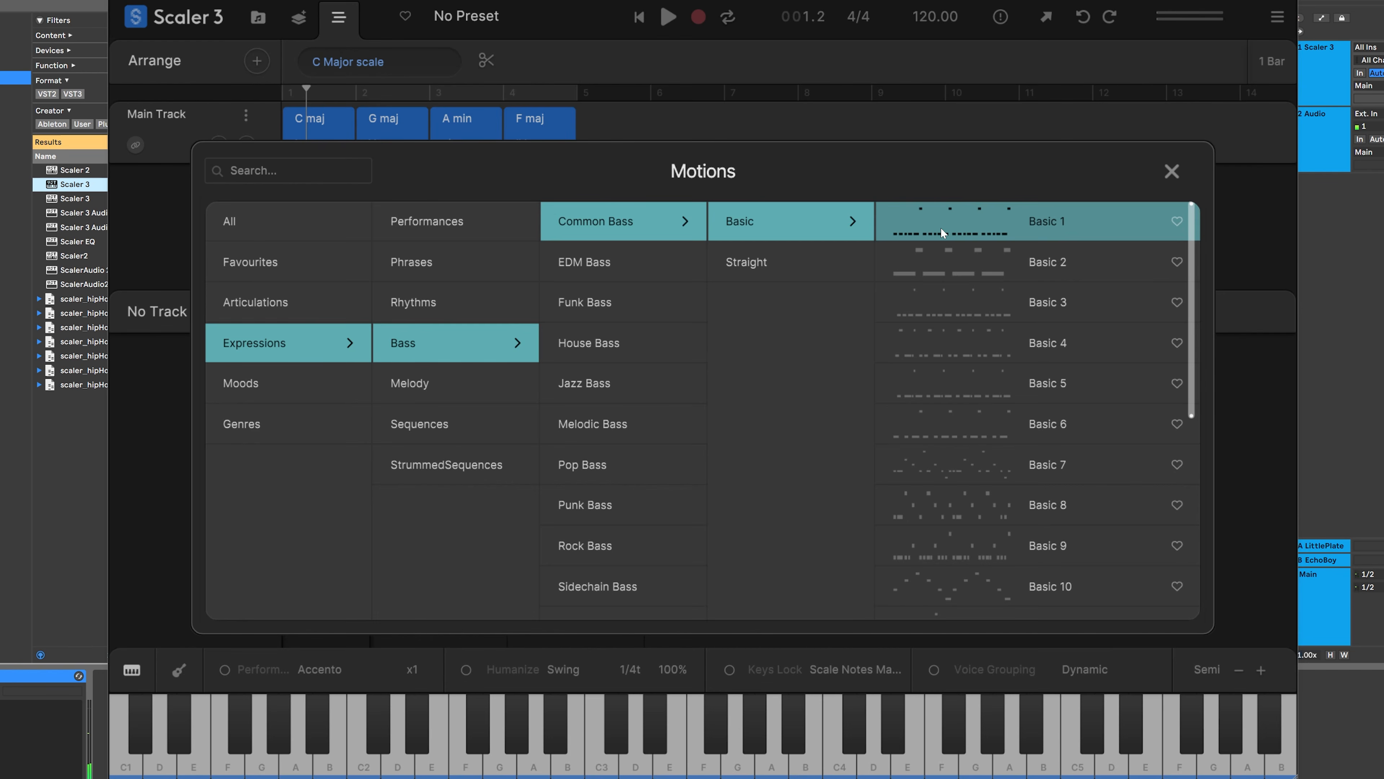
left_click(930, 247)
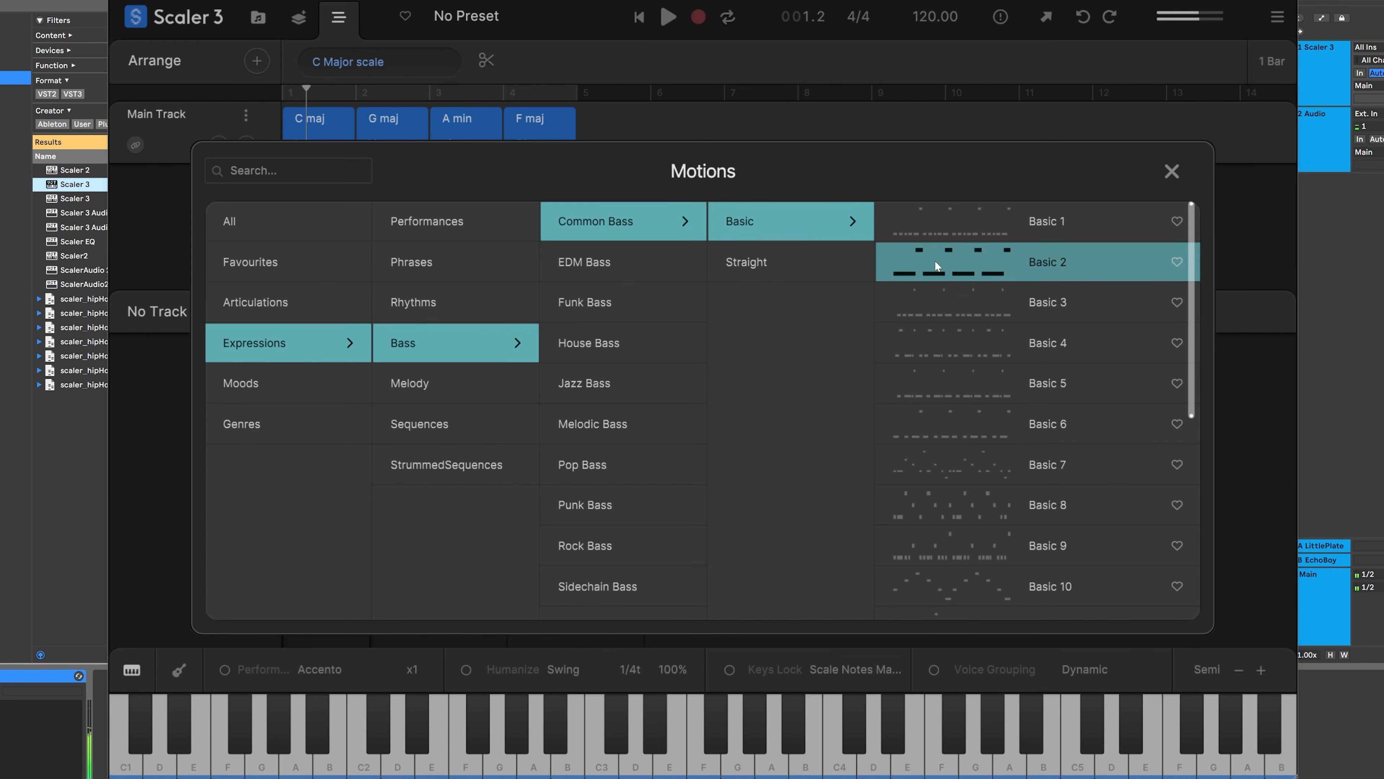
double_click(933, 260)
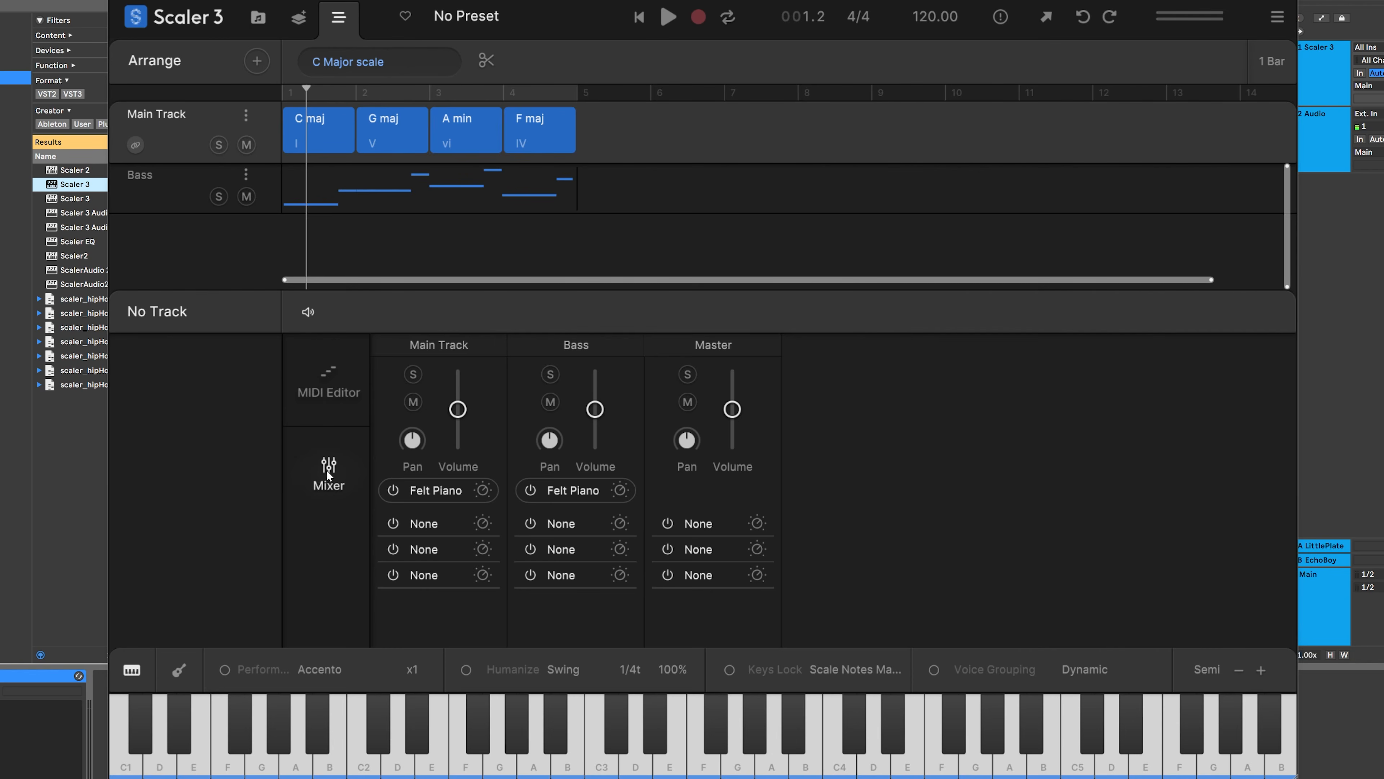
Step: In the mixer, set the Bass track's instrument to the internal Bass Guitar sound
left_click(332, 393)
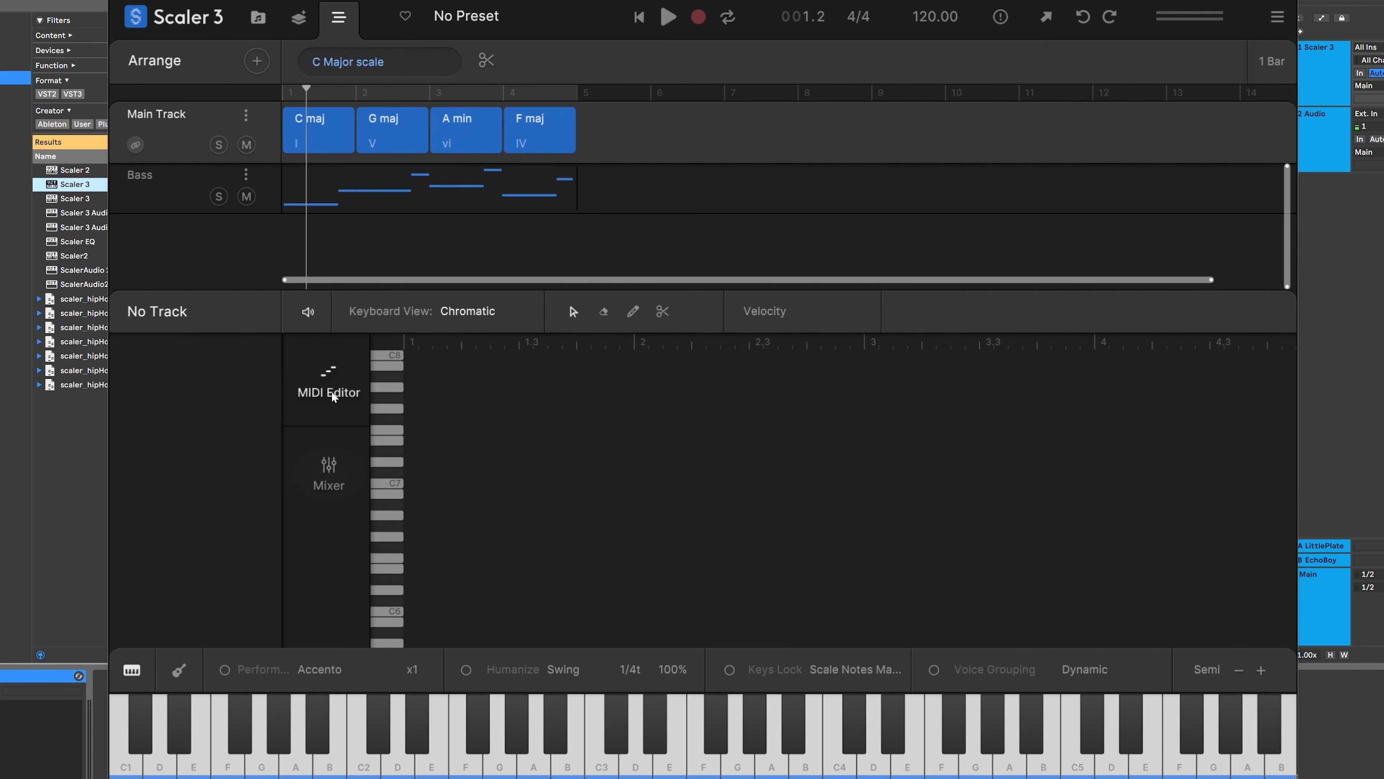
left_click(329, 465)
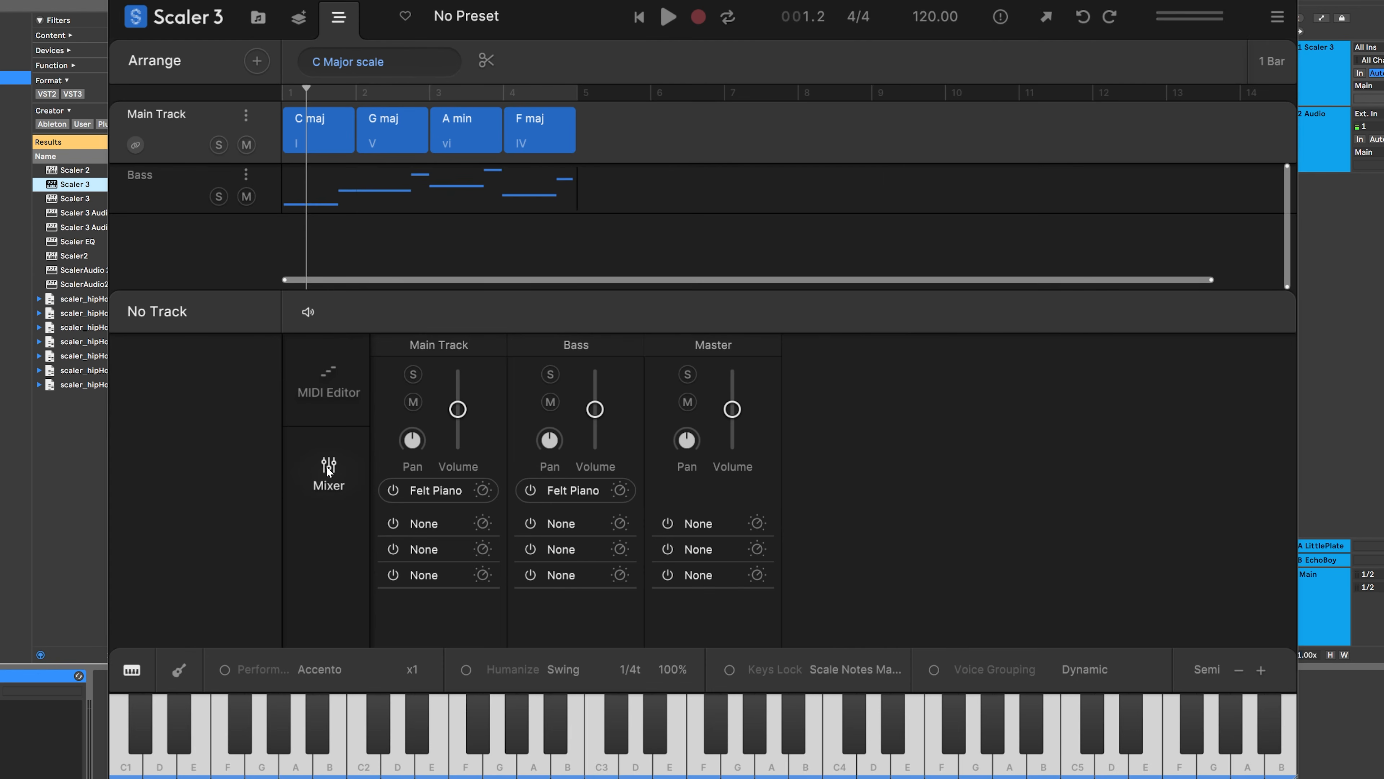
left_click(570, 489)
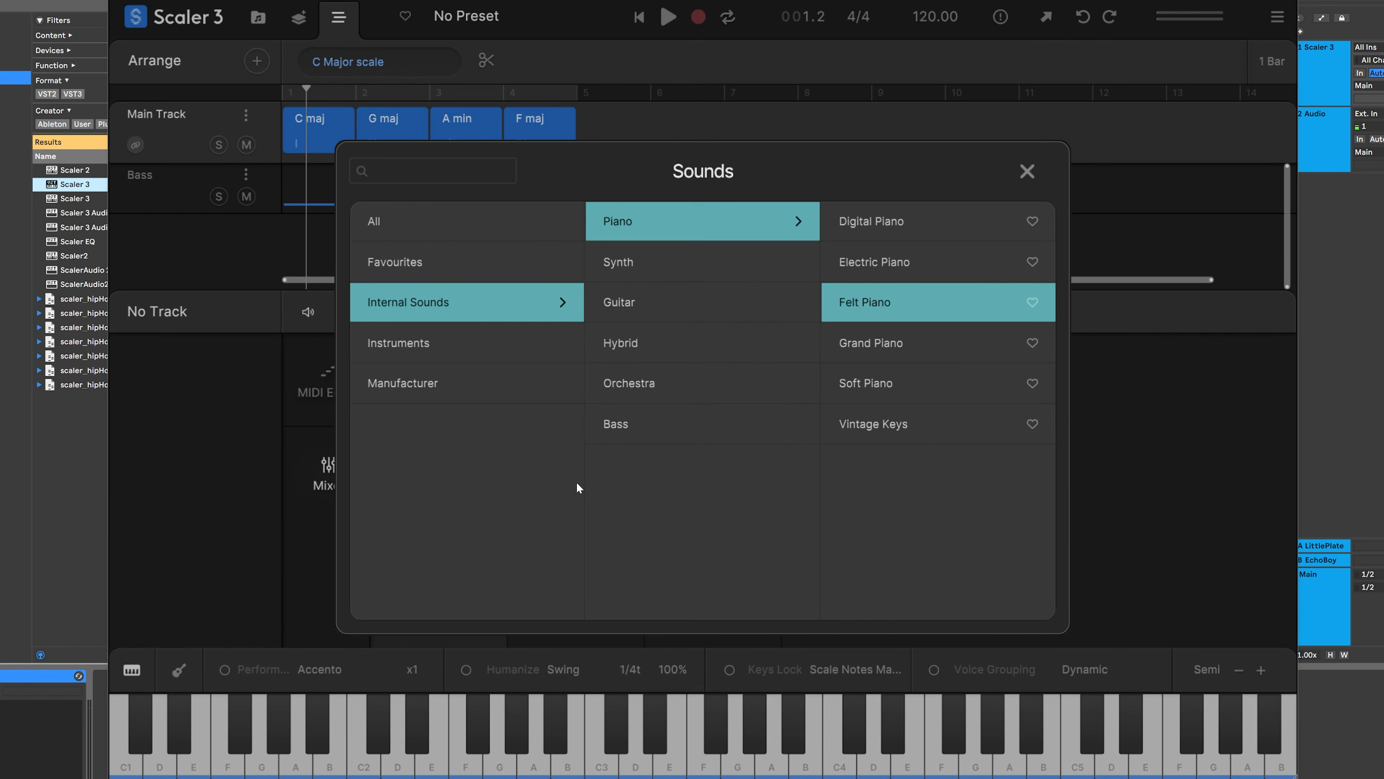
left_click(650, 414)
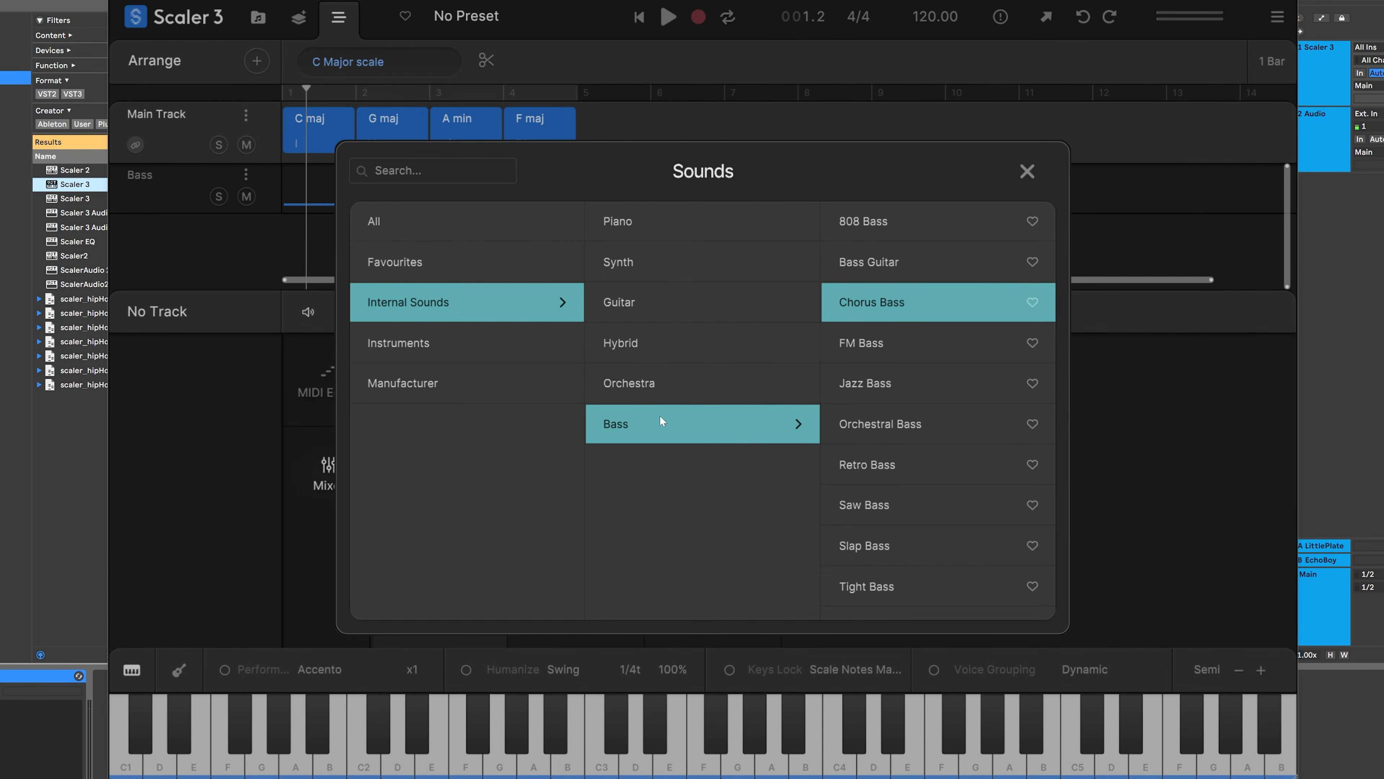
left_click(859, 264)
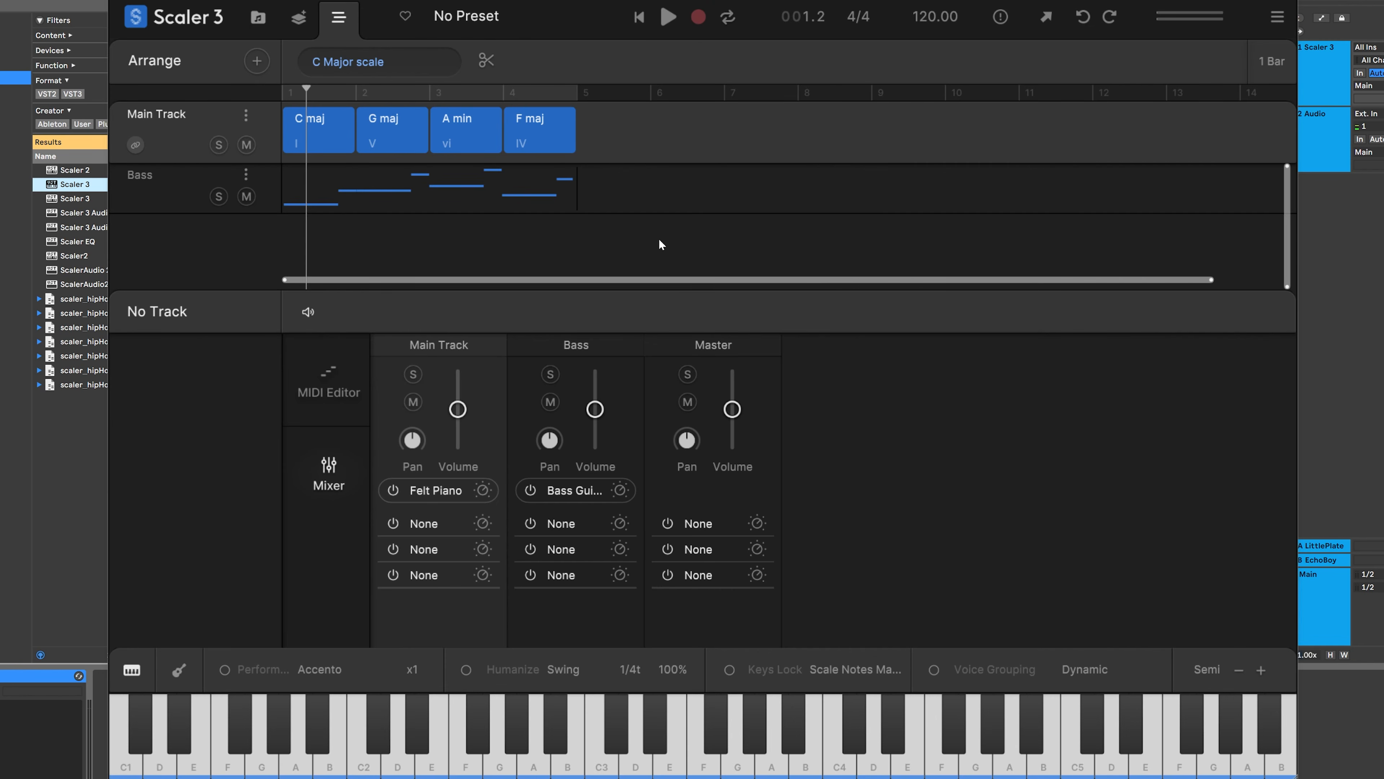
Step: Play the chords together with the bass line and turn on looping for the four-bar arrangement
key("space")
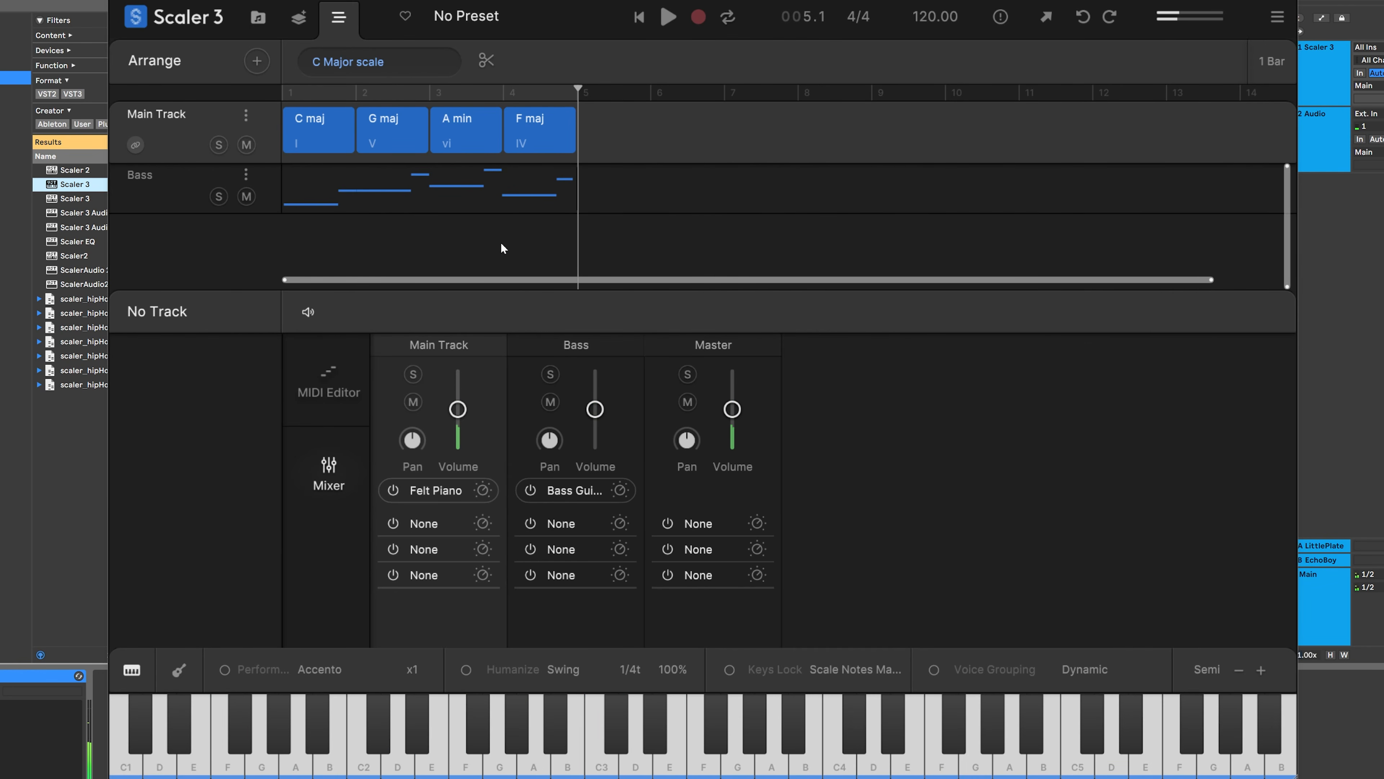
left_click(727, 18)
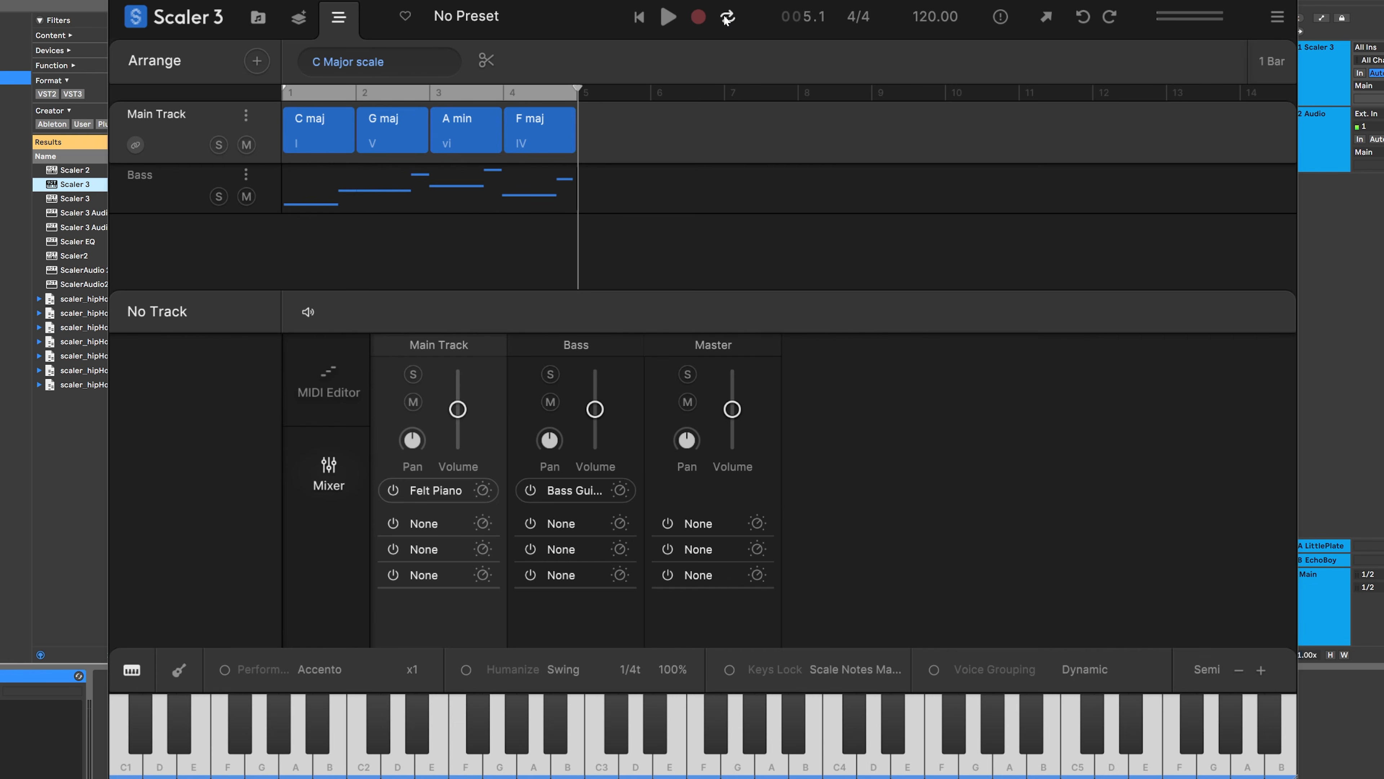
left_click(391, 131)
Step: Preview the Common Perf 1 motion from Expressions, Performances, Common Performances, Common and add it as a new track
left_click(259, 63)
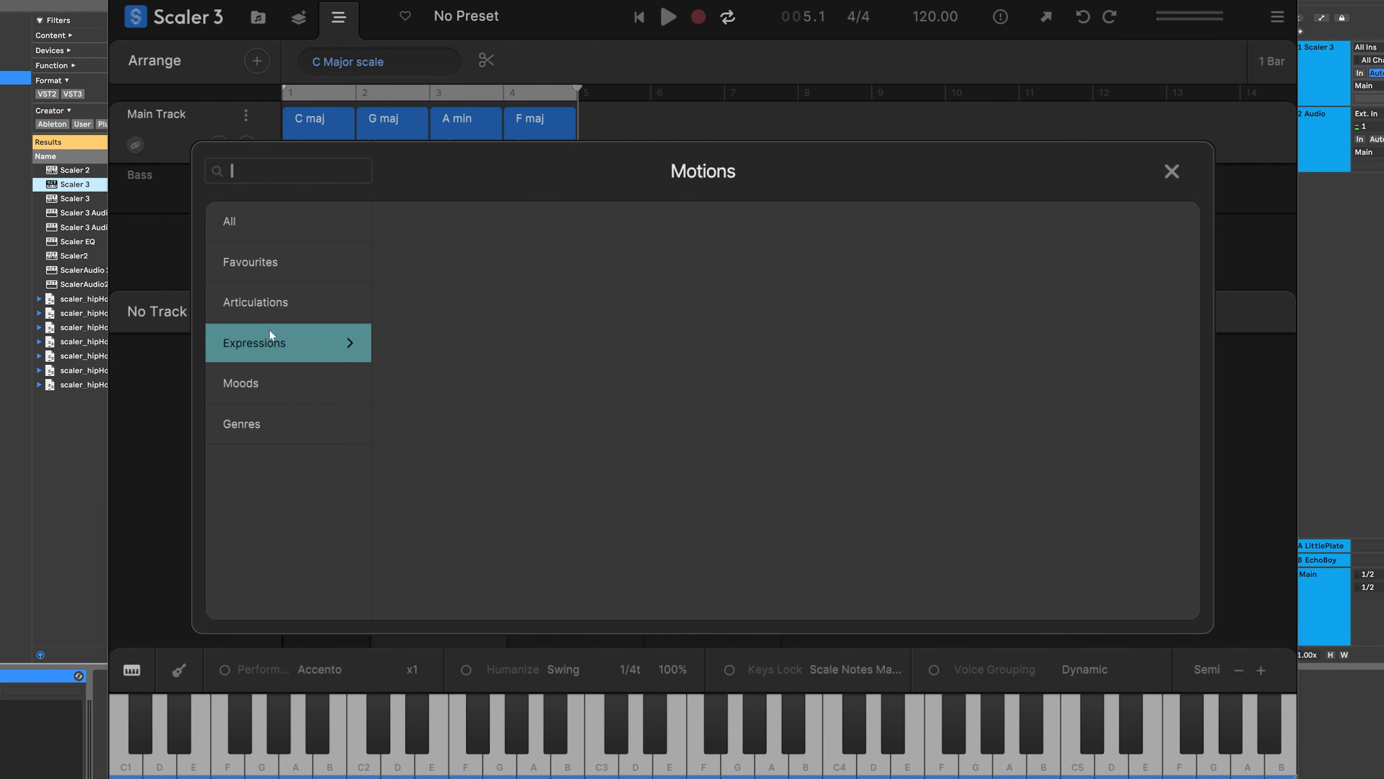
mouse_move(270, 329)
mouse_move(452, 226)
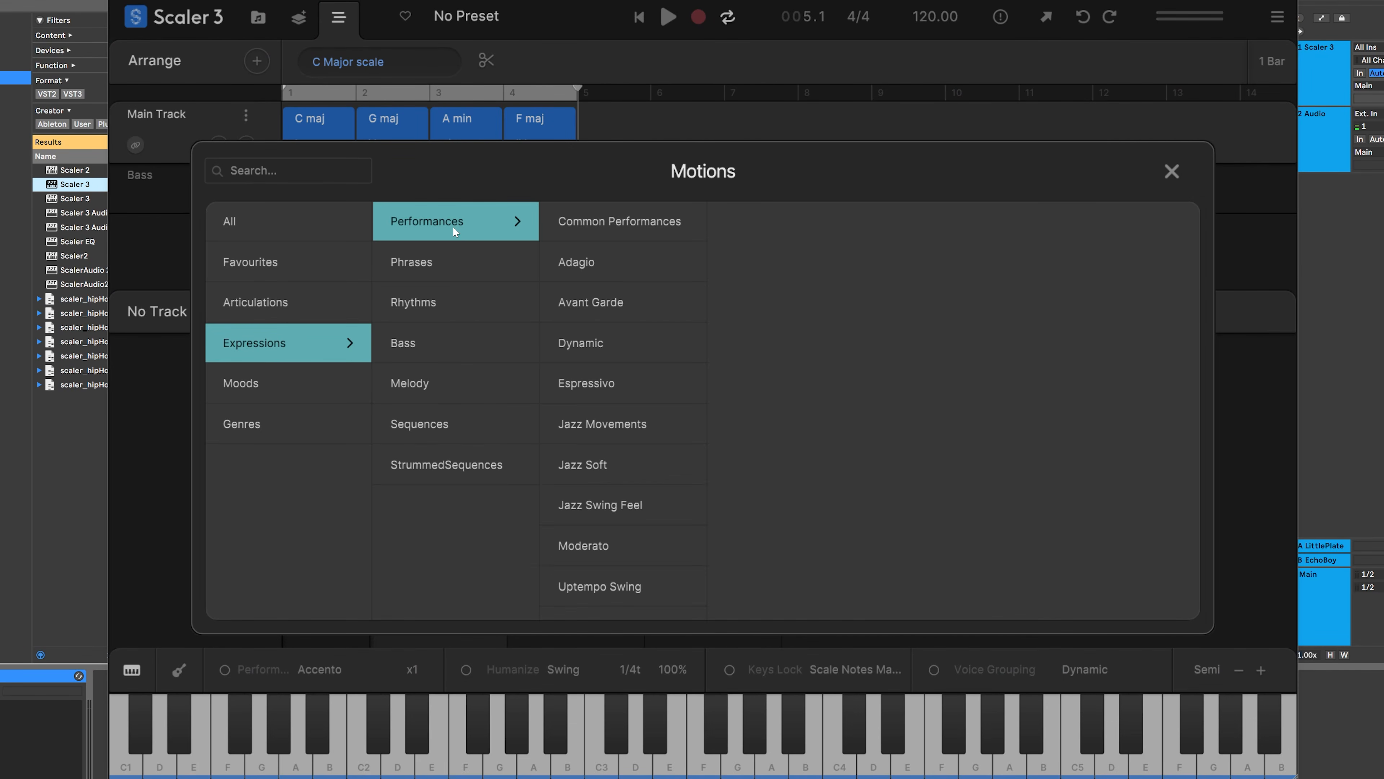
mouse_move(617, 218)
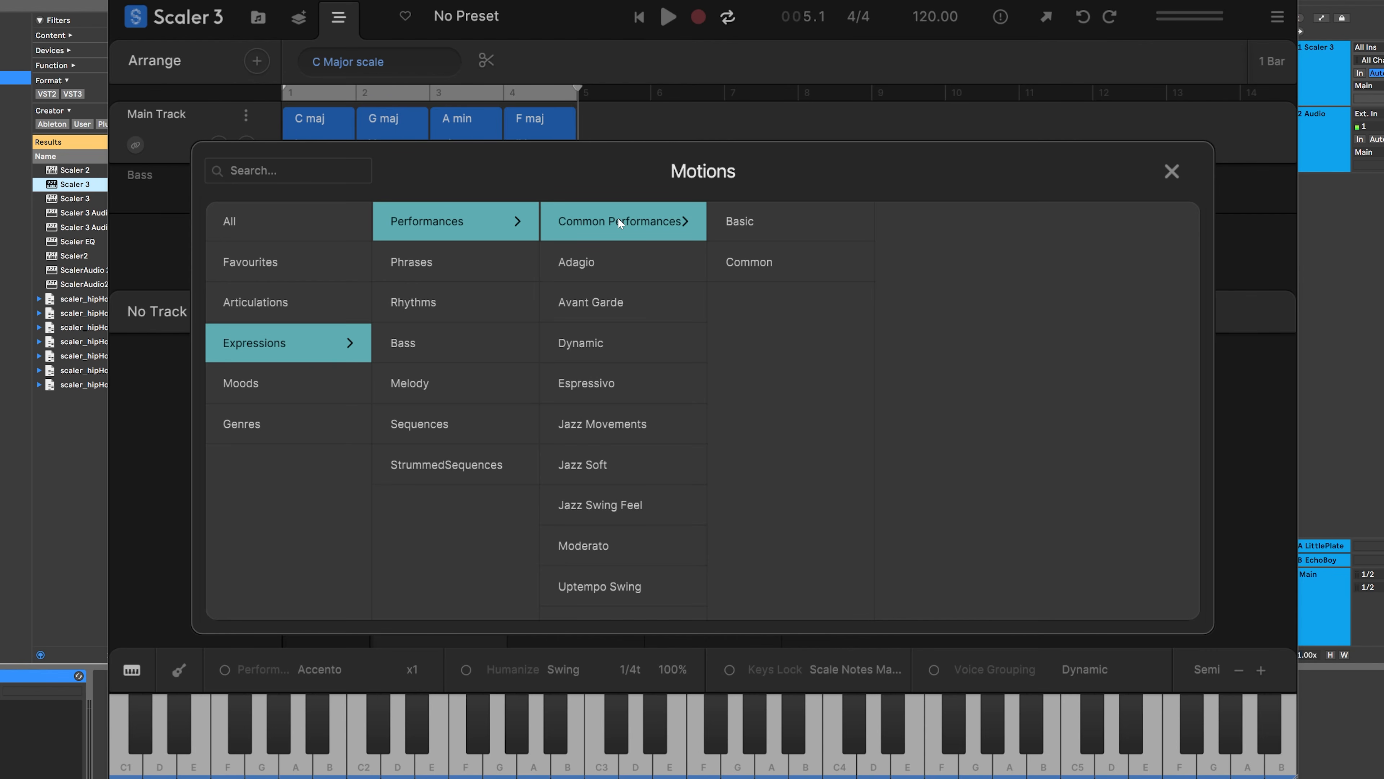
mouse_move(788, 260)
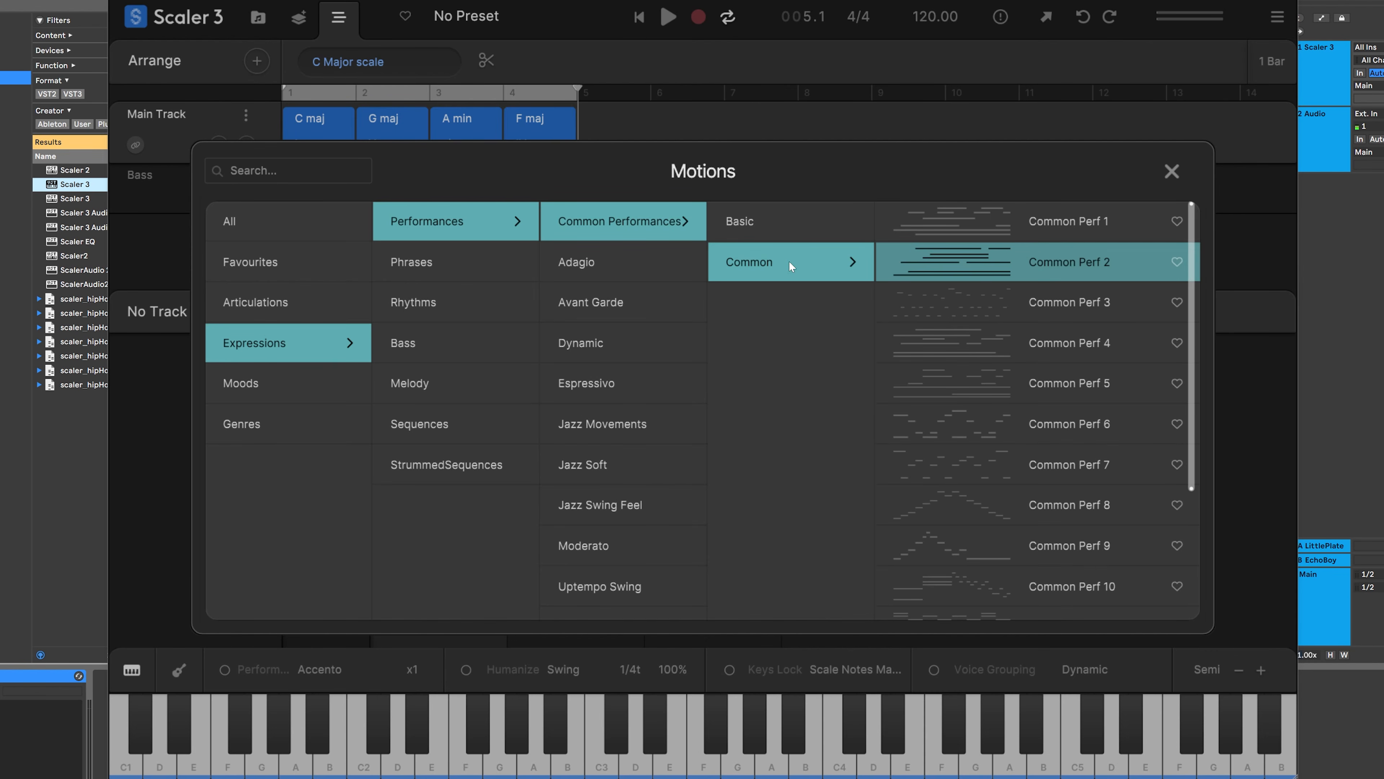
left_click(935, 223)
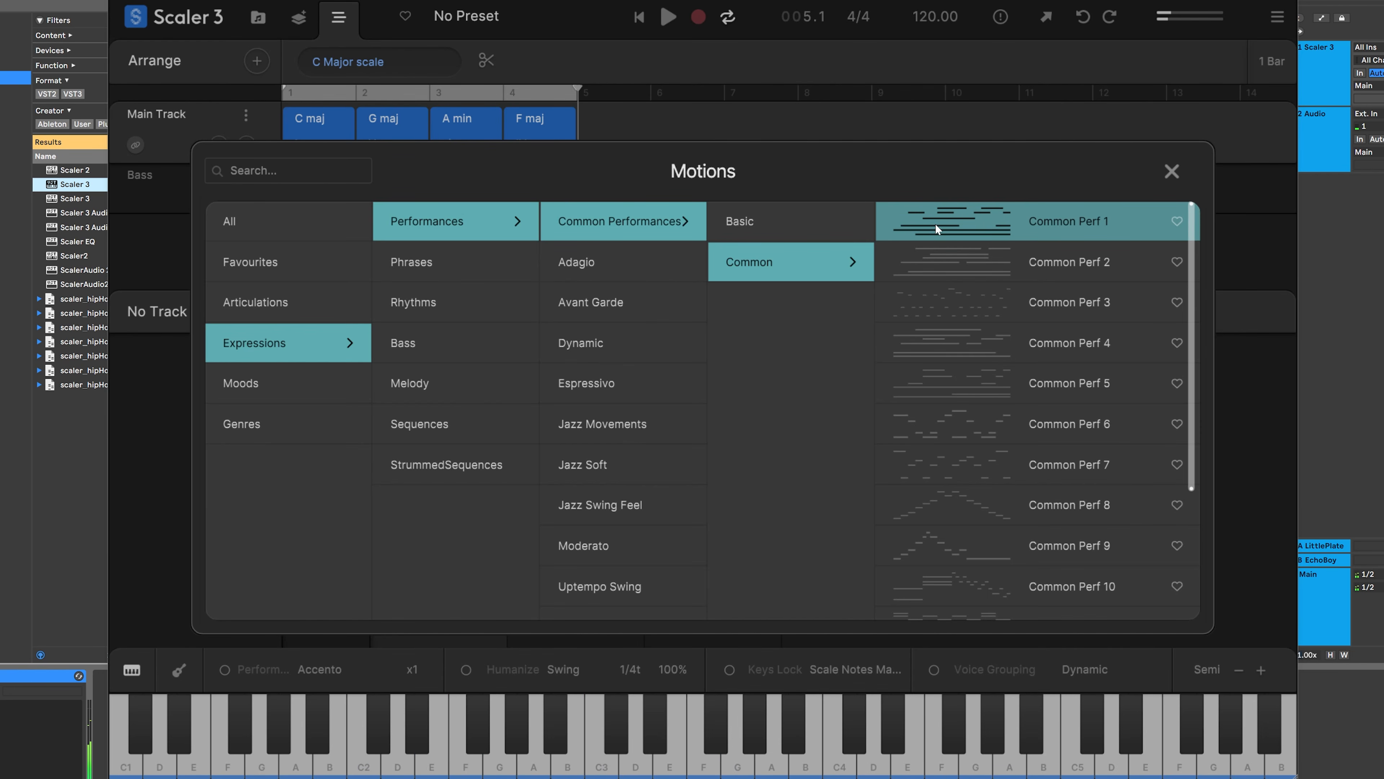
double_click(935, 223)
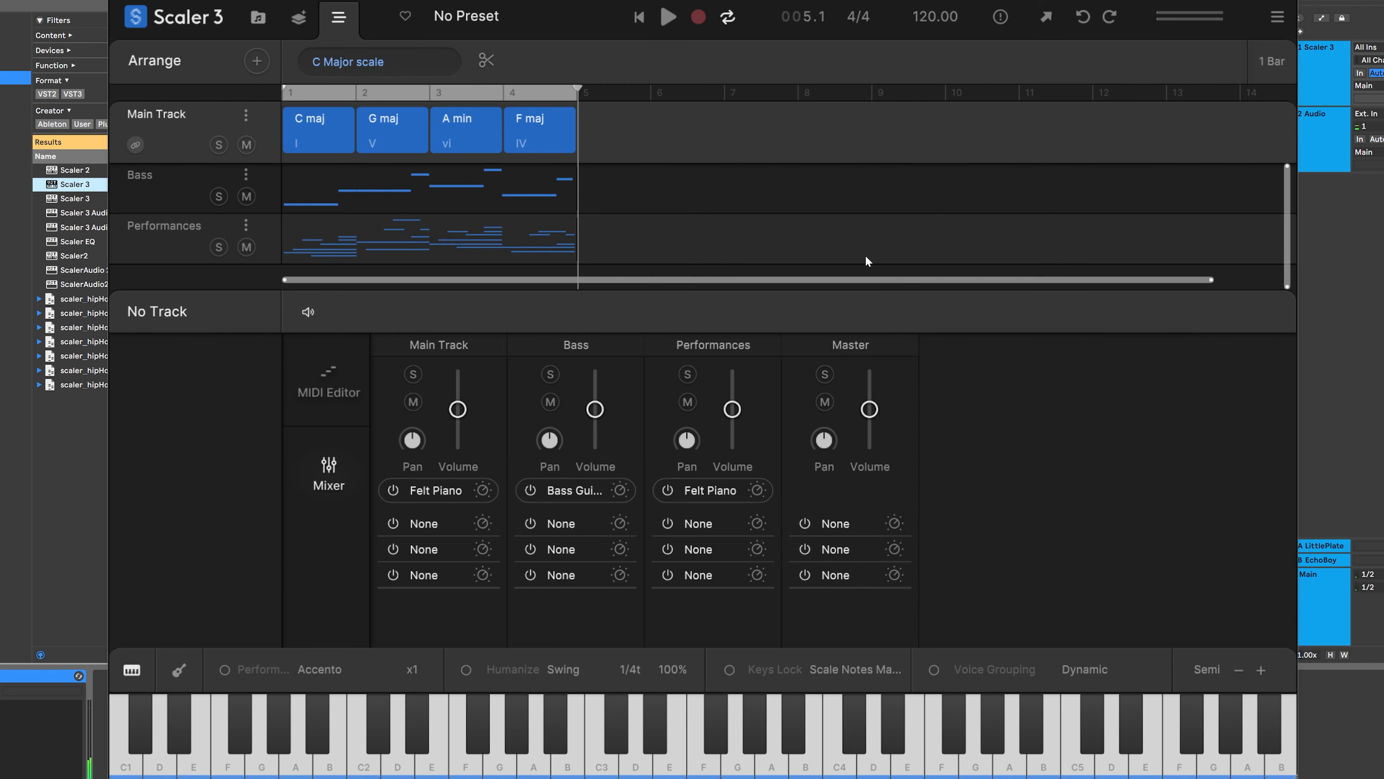
Step: Set the Performances track's instrument to the internal Acoustic Guitar sound
left_click(699, 489)
left_click(690, 292)
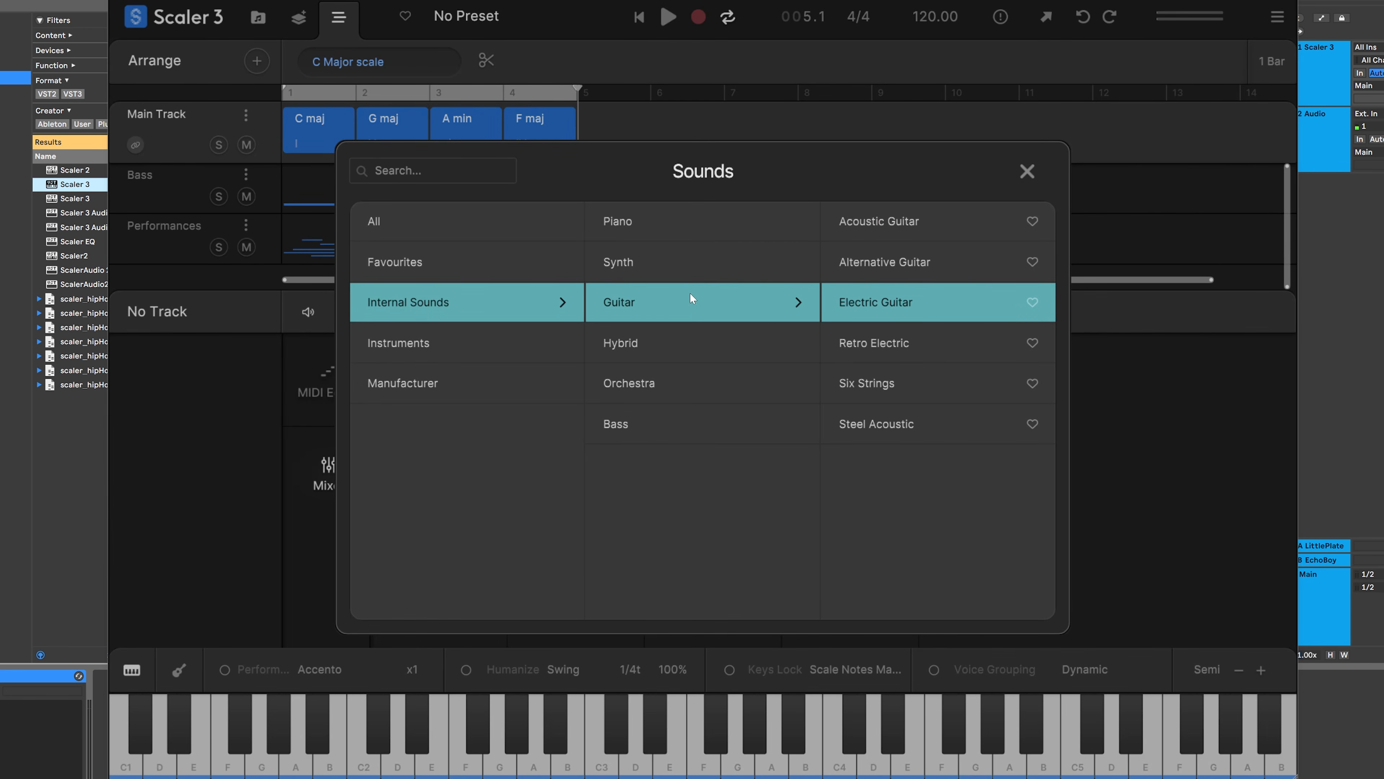
left_click(891, 222)
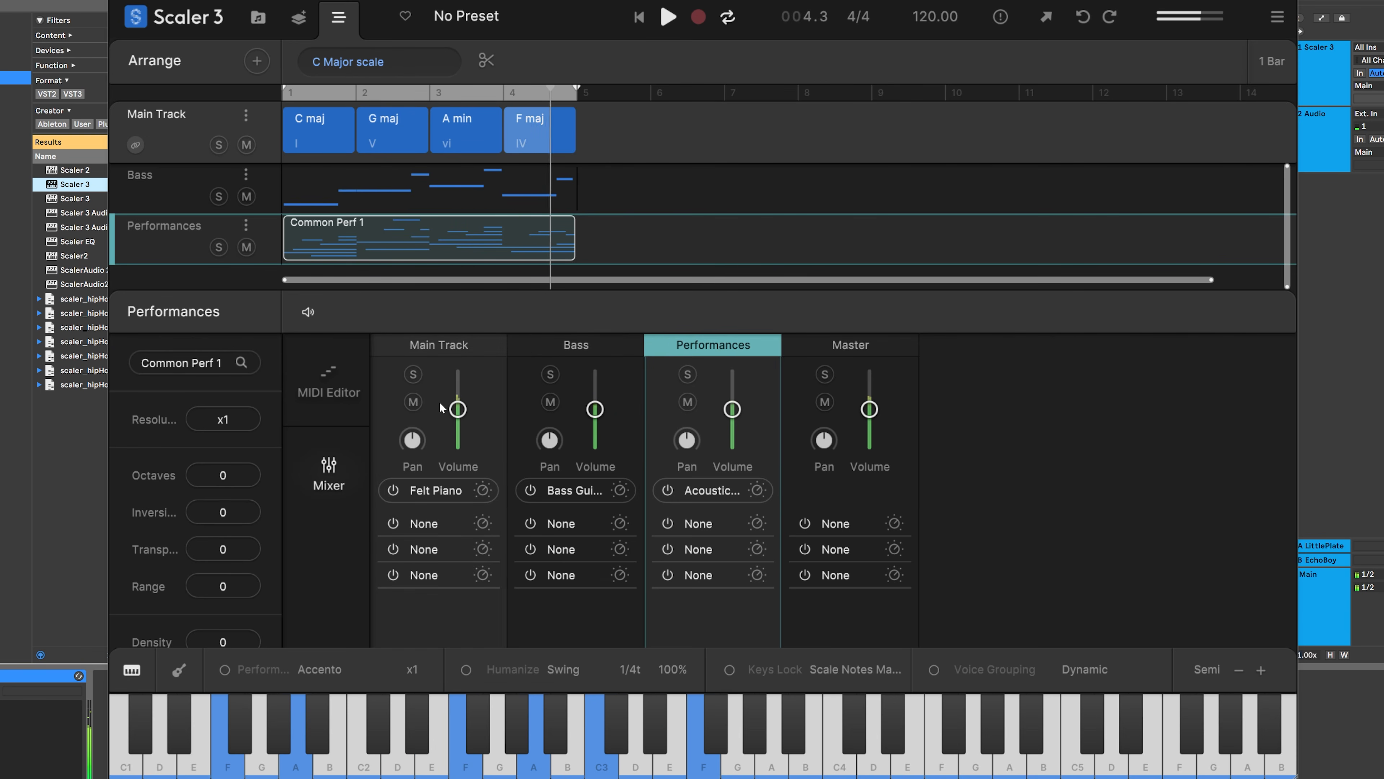
Step: Stop playback, lower the Main Track to -4.2 and pan it to about -13, and raise the Performances track slightly with a slight right pan
key("space")
left_click_drag(458, 409, 458, 419)
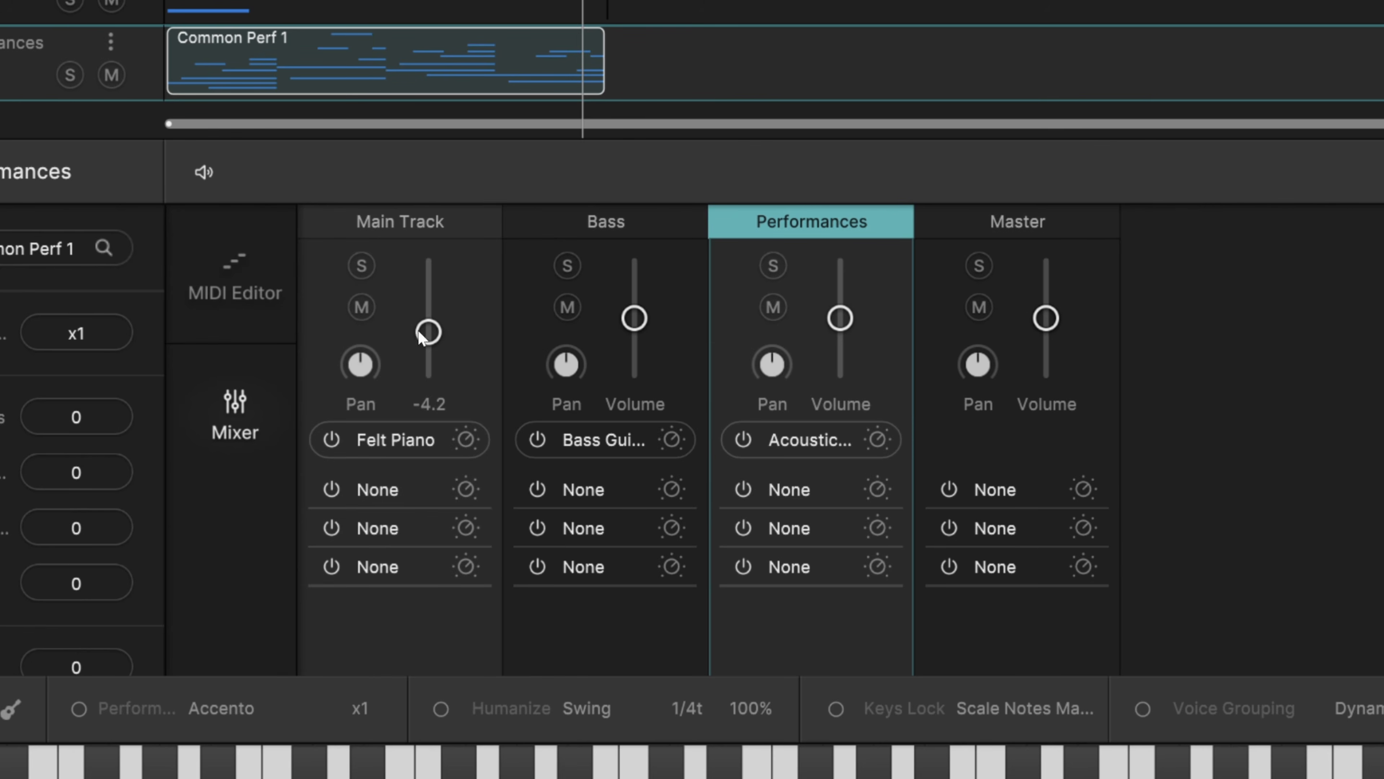
left_click_drag(847, 322, 846, 320)
left_click_drag(771, 365, 768, 362)
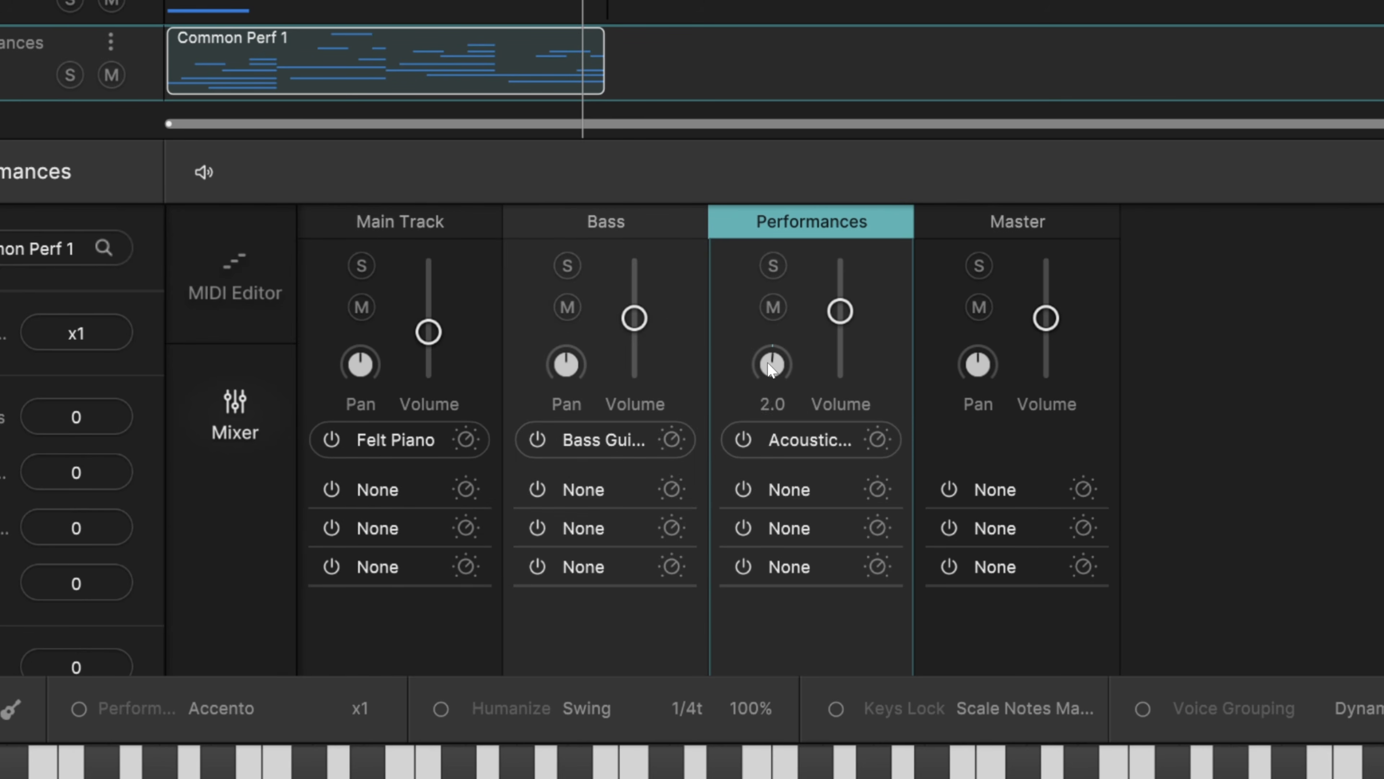
left_click_drag(361, 362, 357, 372)
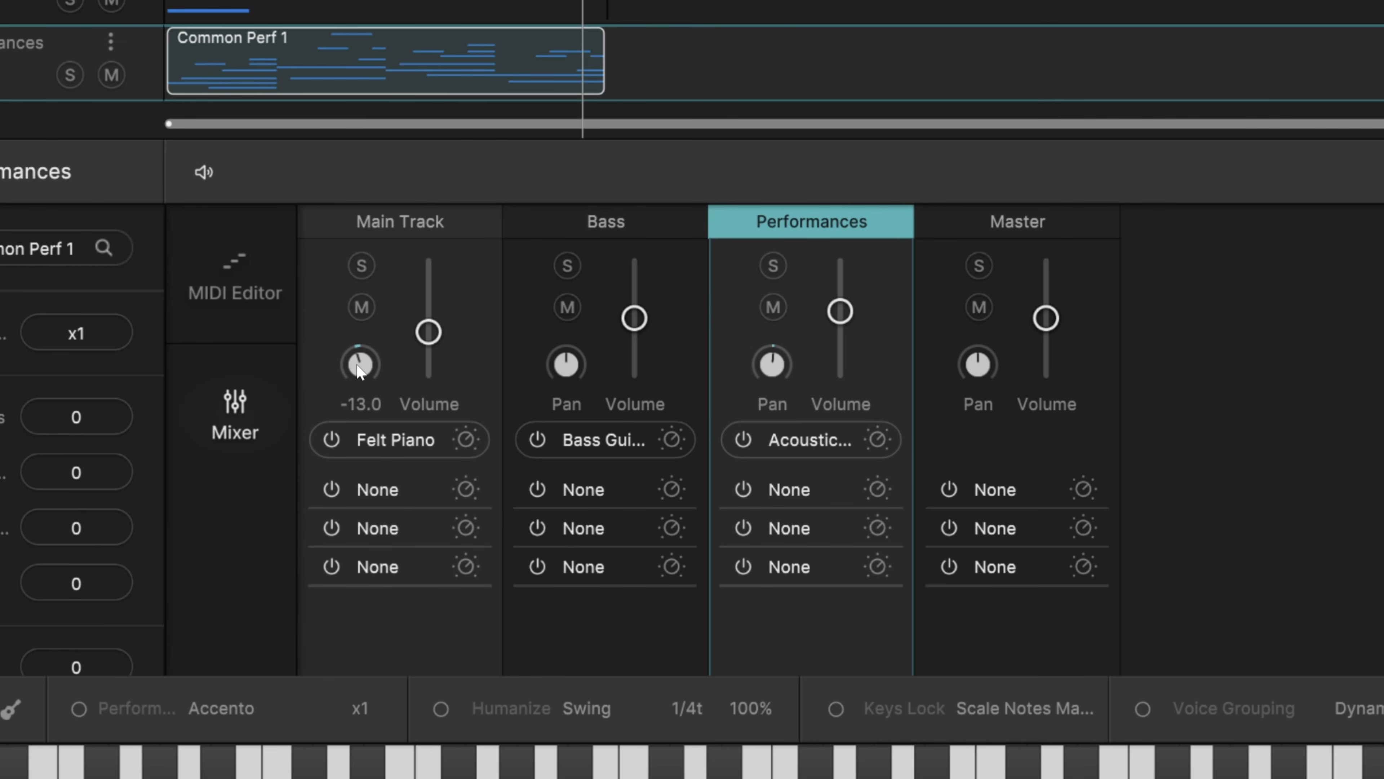
mouse_move(772, 370)
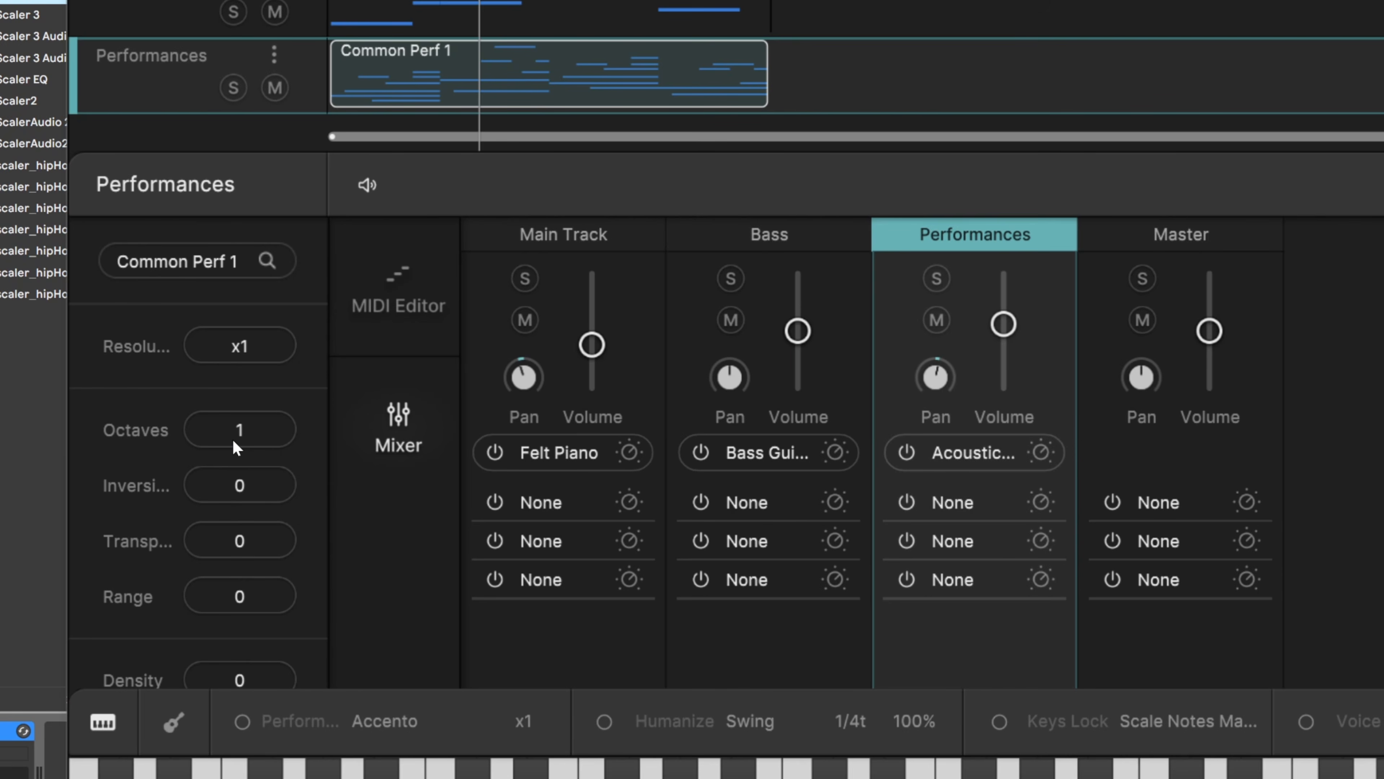
Step: Play back the mix with the Performances motion raised by one octave
key("space")
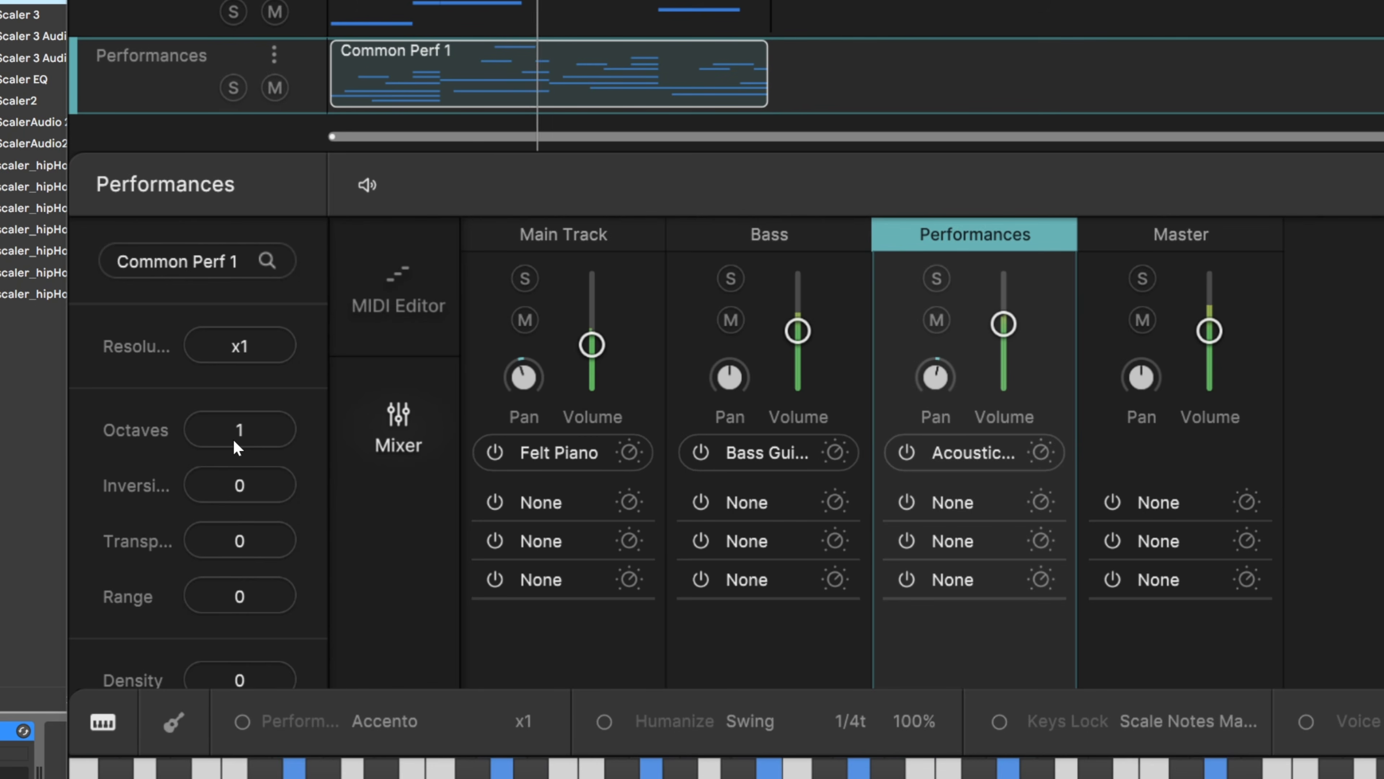
key("space")
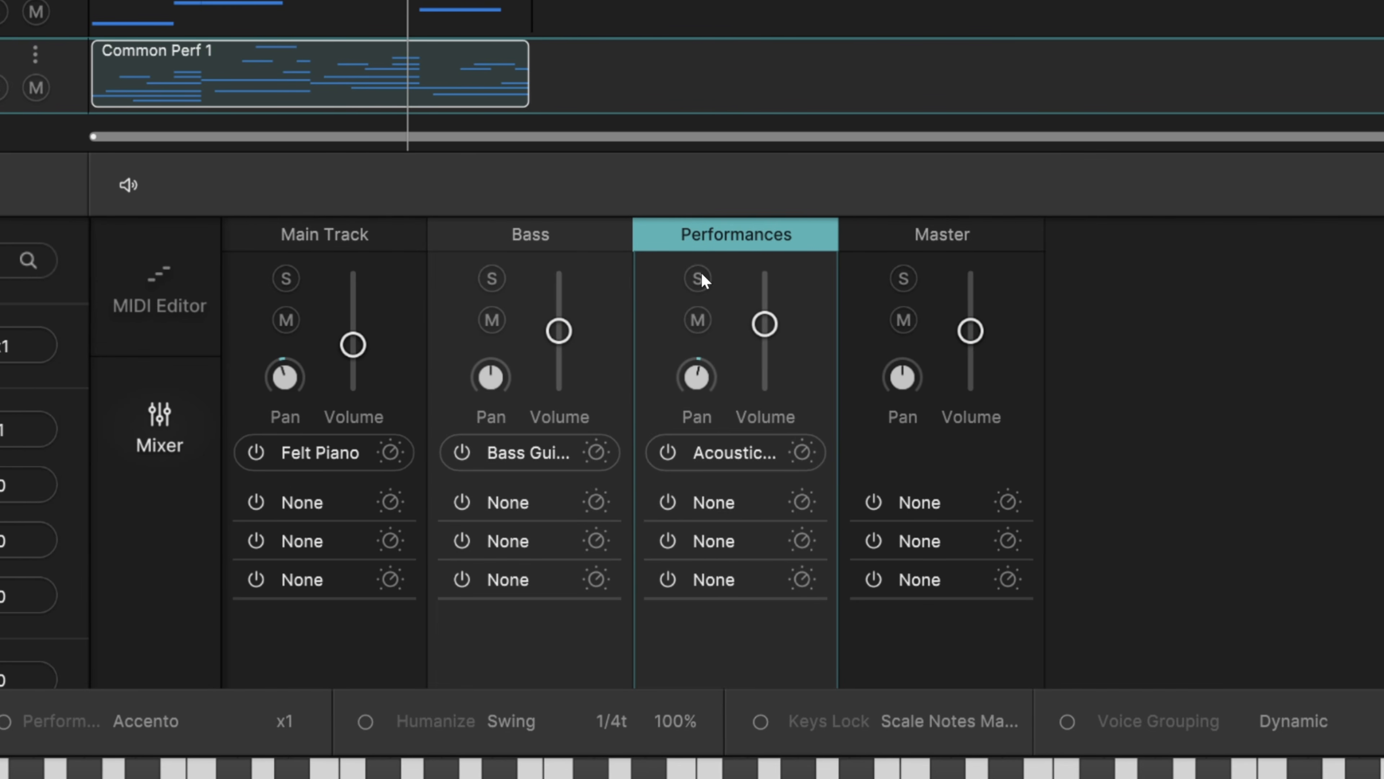
Step: Solo the Performances track and increase the reverb amount and delay in its Acoustic Guitar sound settings
left_click(698, 279)
left_click(802, 452)
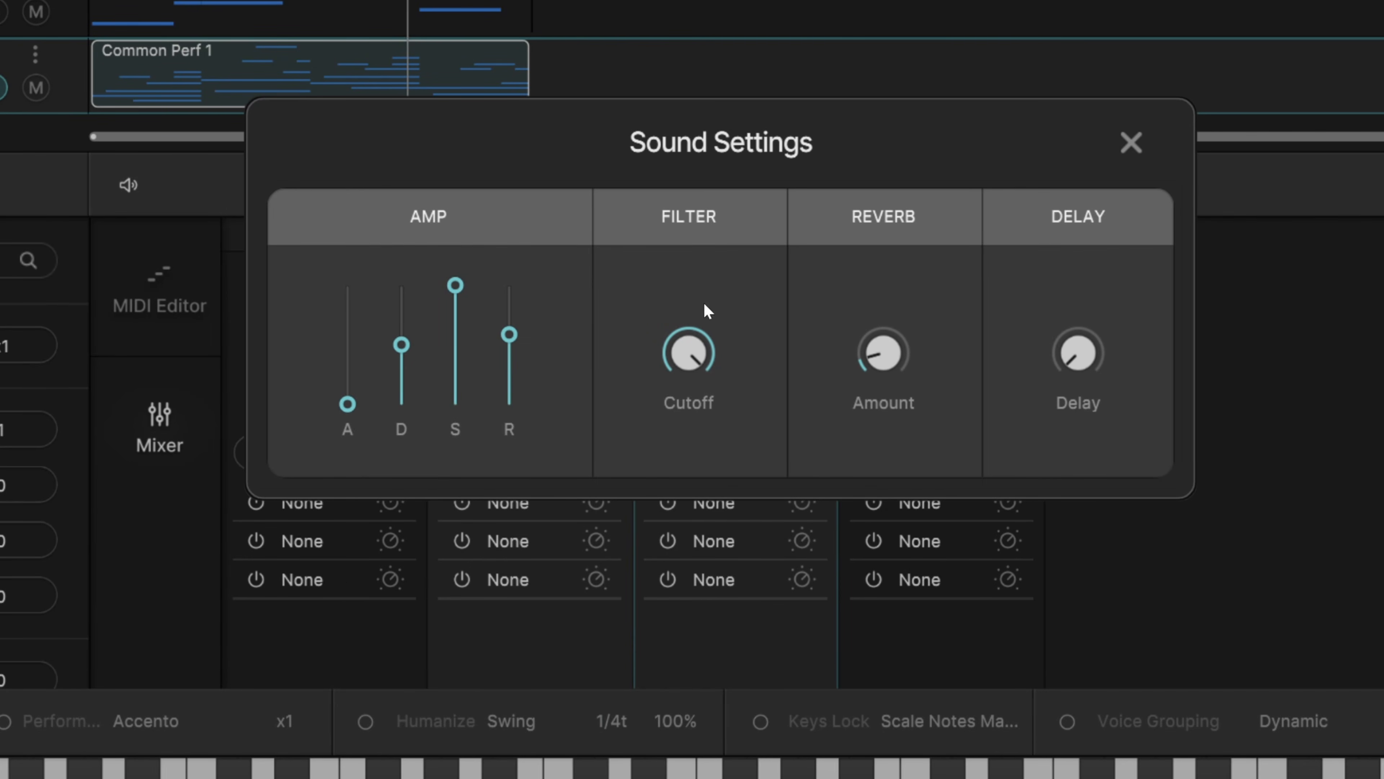
left_click_drag(882, 349, 885, 269)
left_click_drag(1074, 317, 1074, 309)
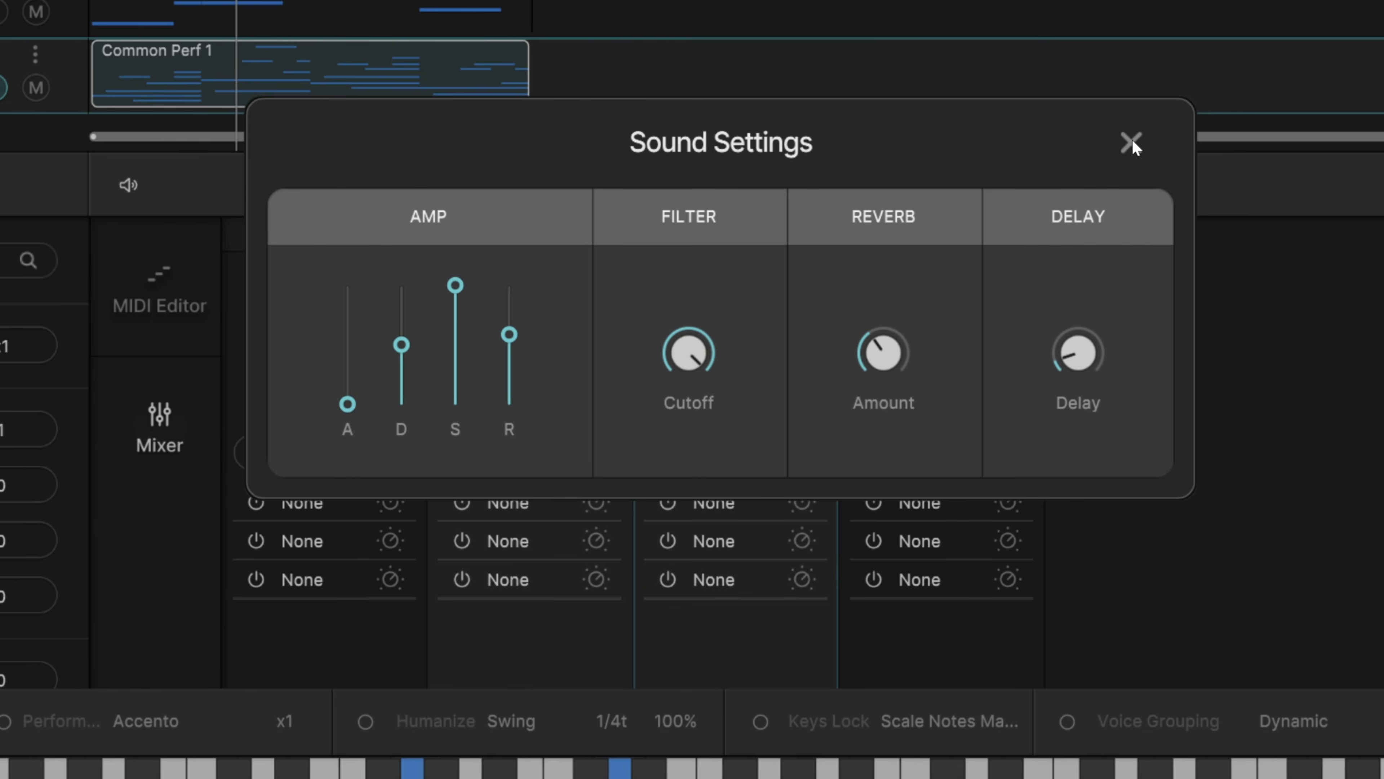
left_click(1147, 143)
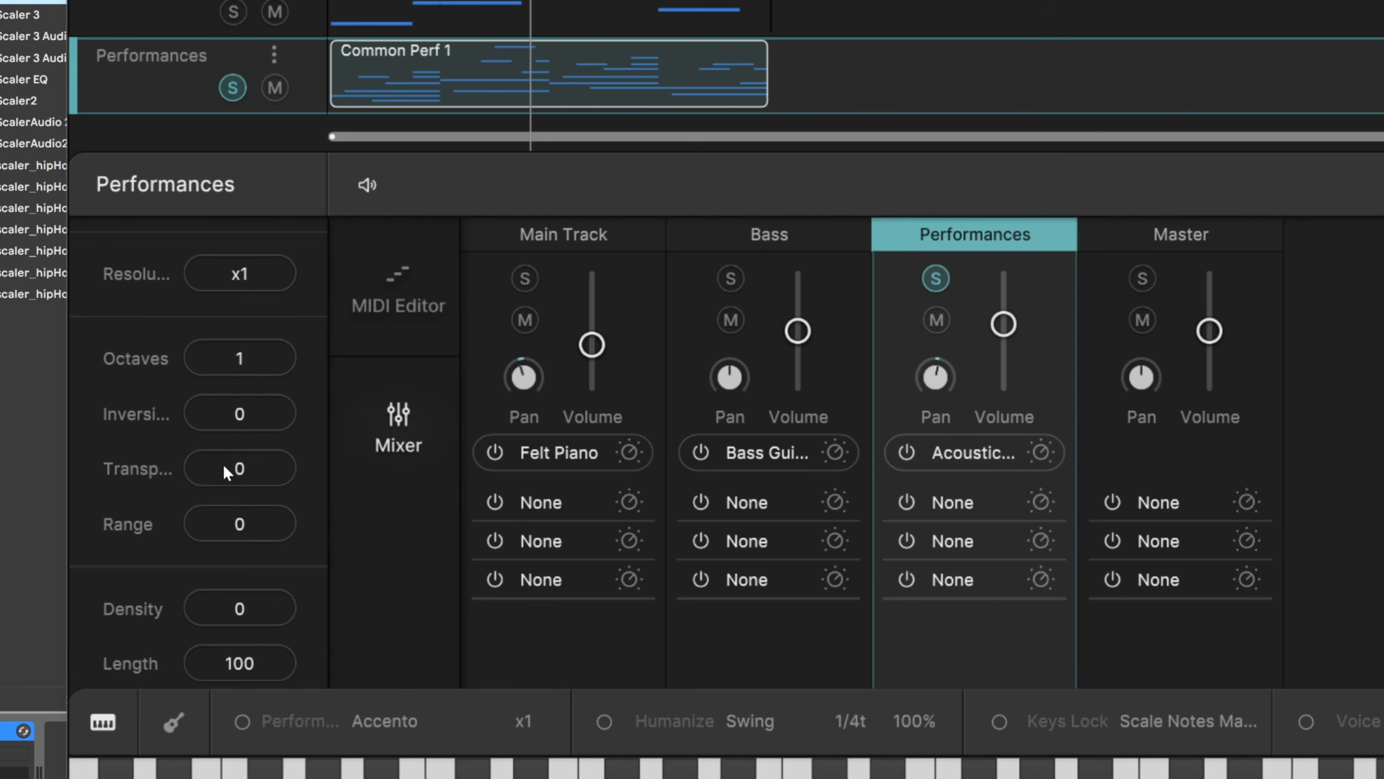
Step: Set the Performances motion's density to -2
scroll(223, 478, "down", 2)
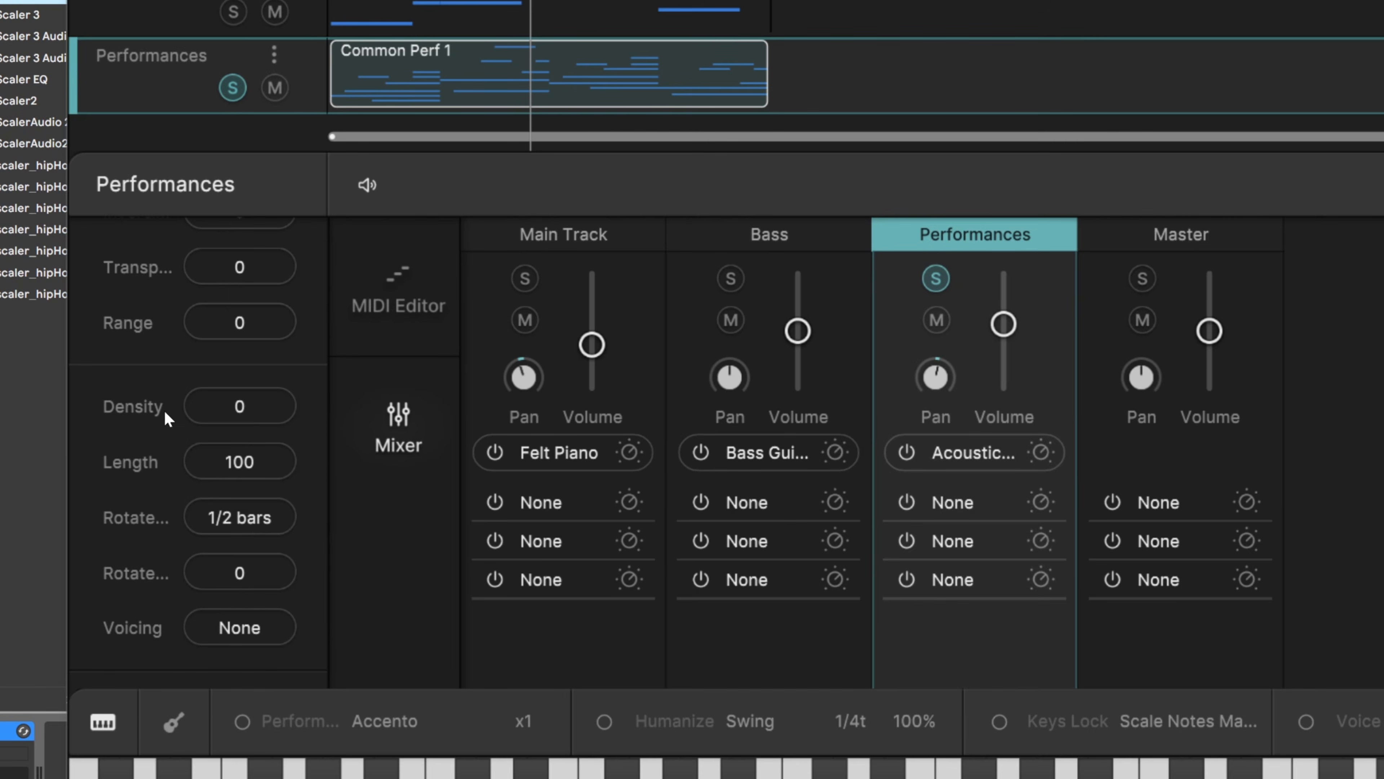
left_click_drag(243, 422, 242, 450)
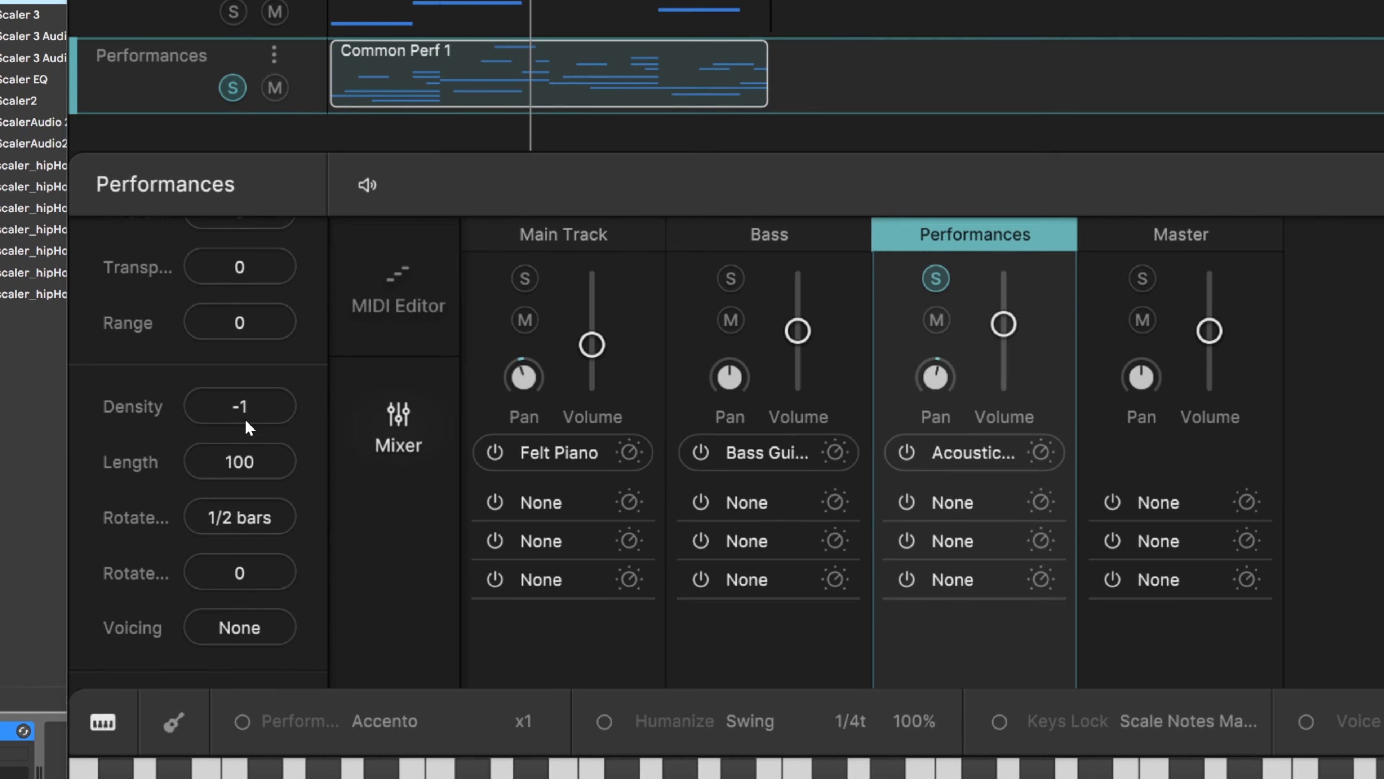
left_click_drag(244, 445, 248, 446)
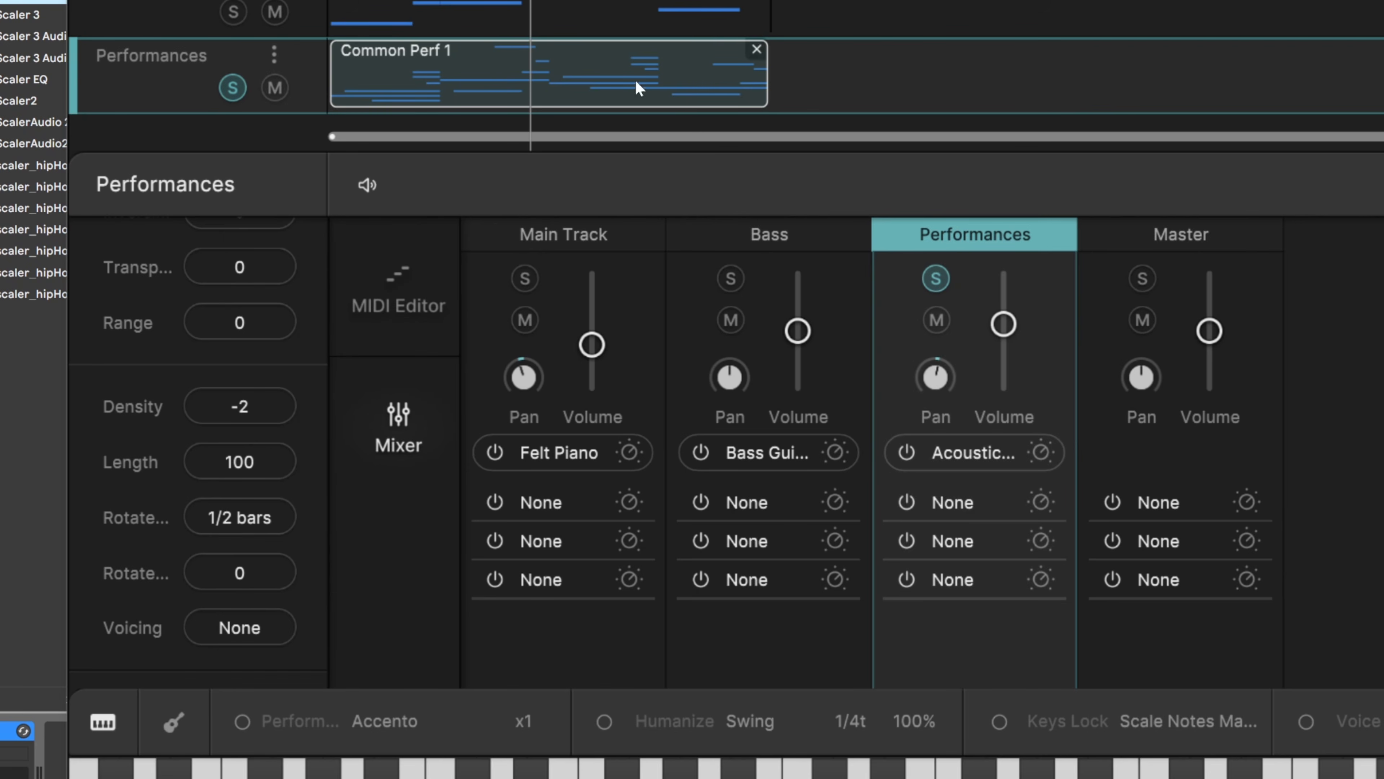
Step: Play the Performances track soloed, and unsolo it to listen to the whole arrangement
key("space")
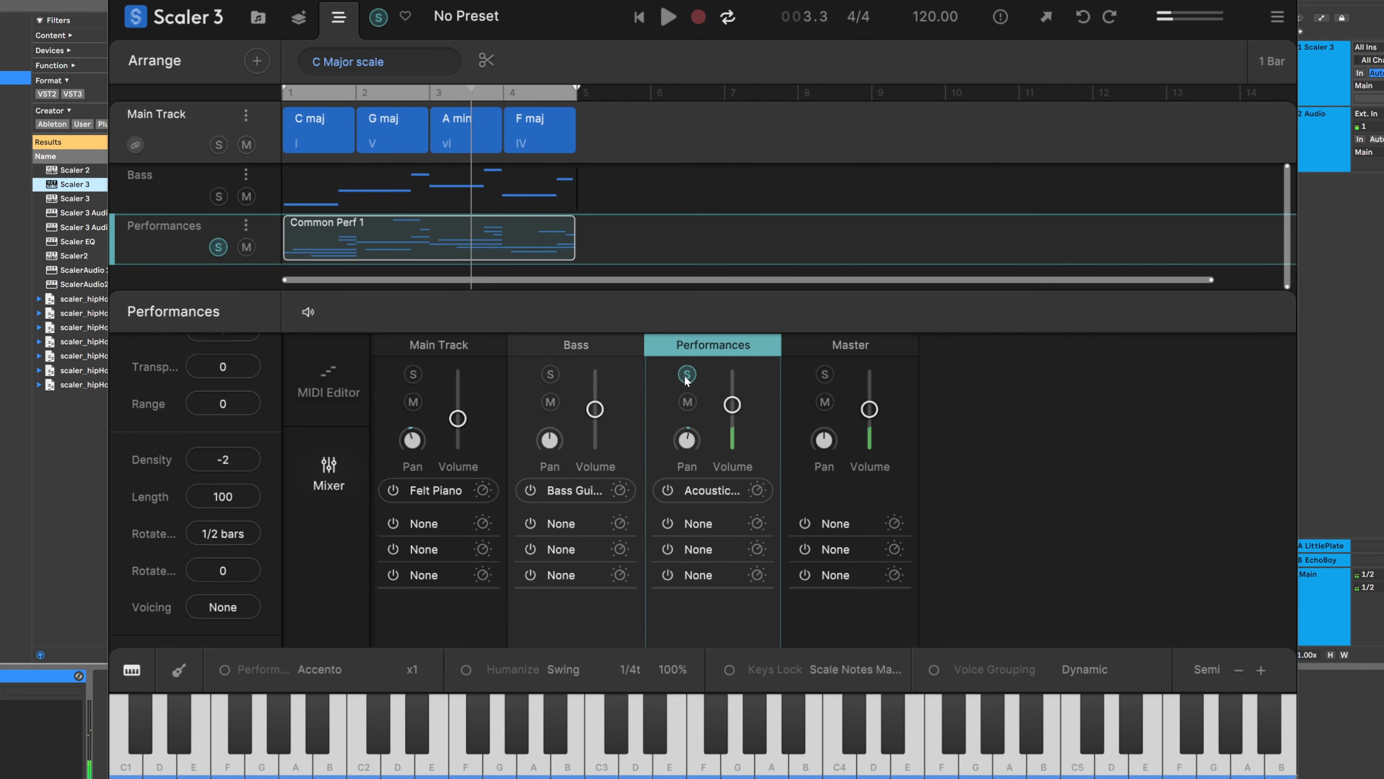
left_click(703, 369)
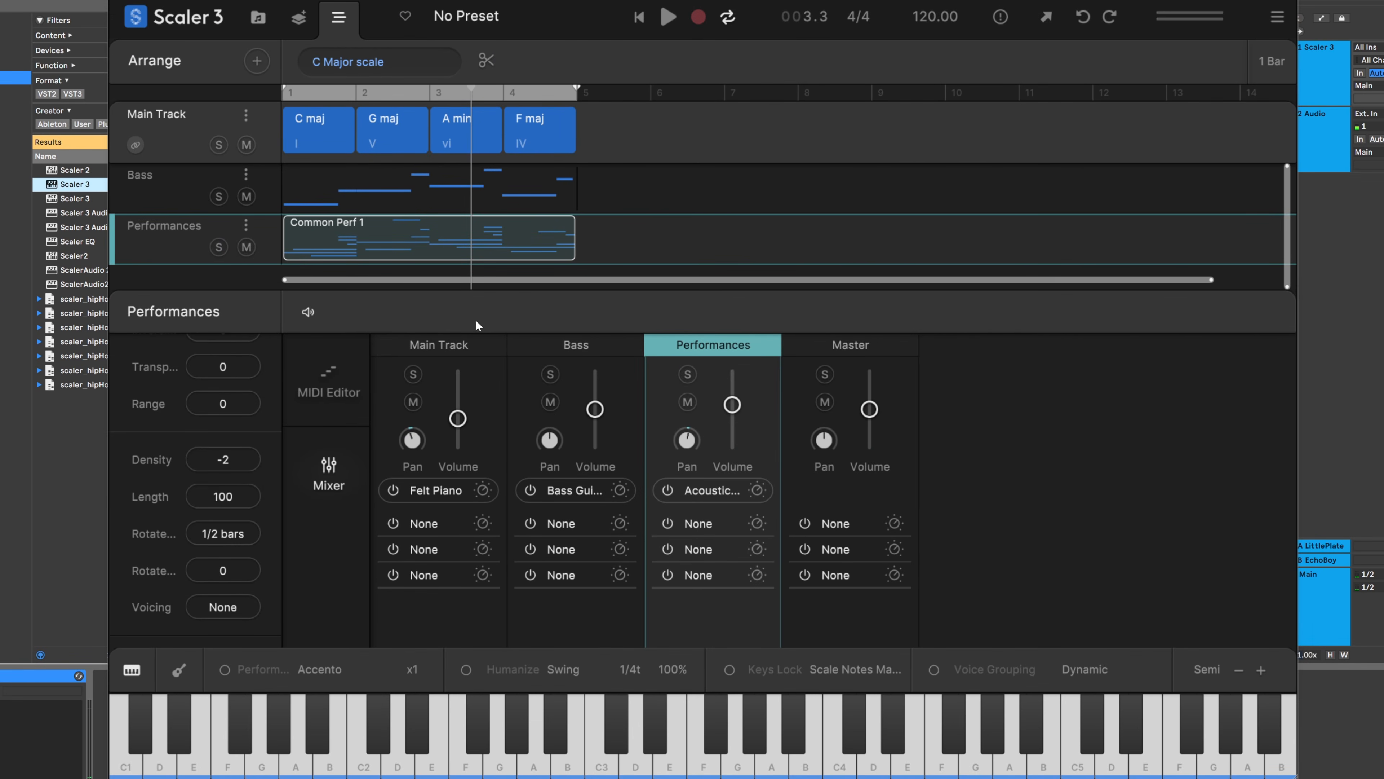
key("space")
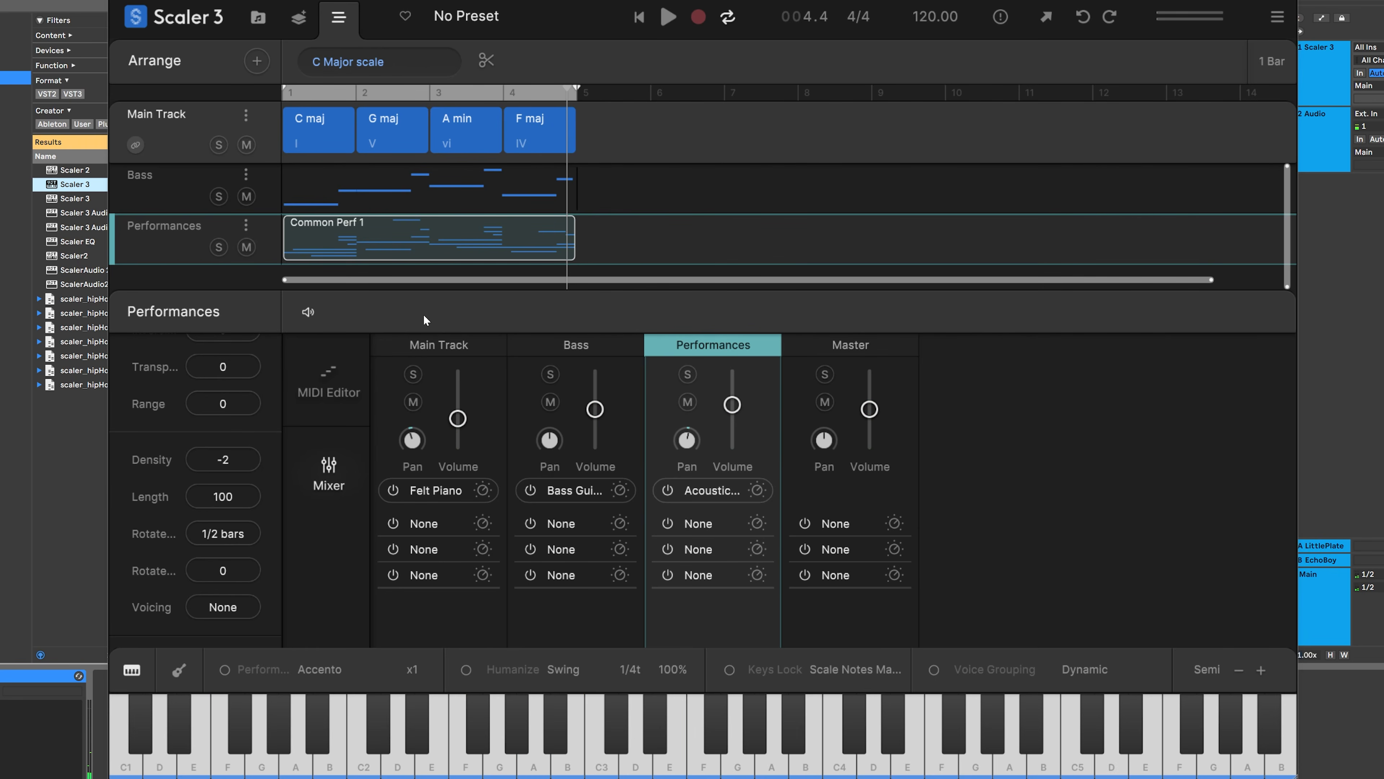
Step: Switch the Performances clip's motion to Common Perf 2 and review its settings
scroll(251, 371, "up", 5)
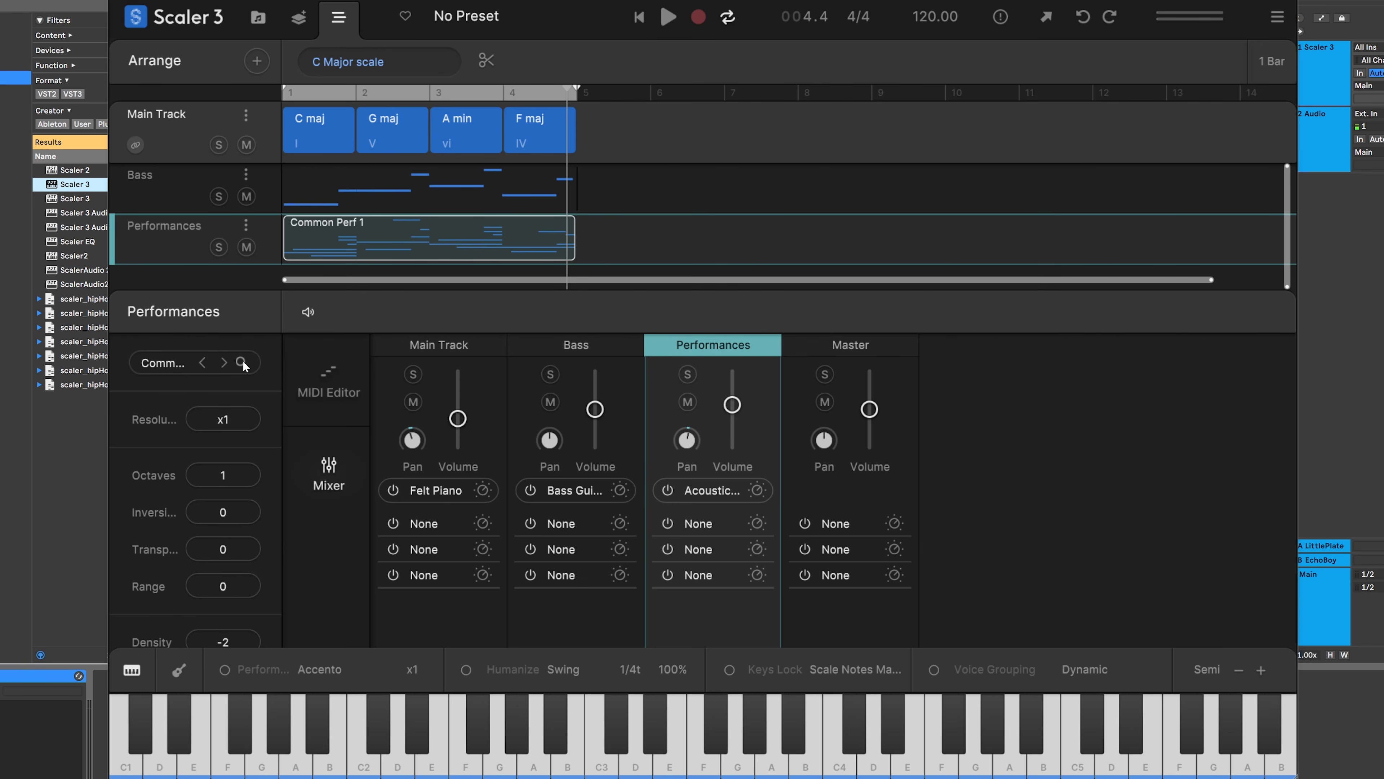
left_click(222, 362)
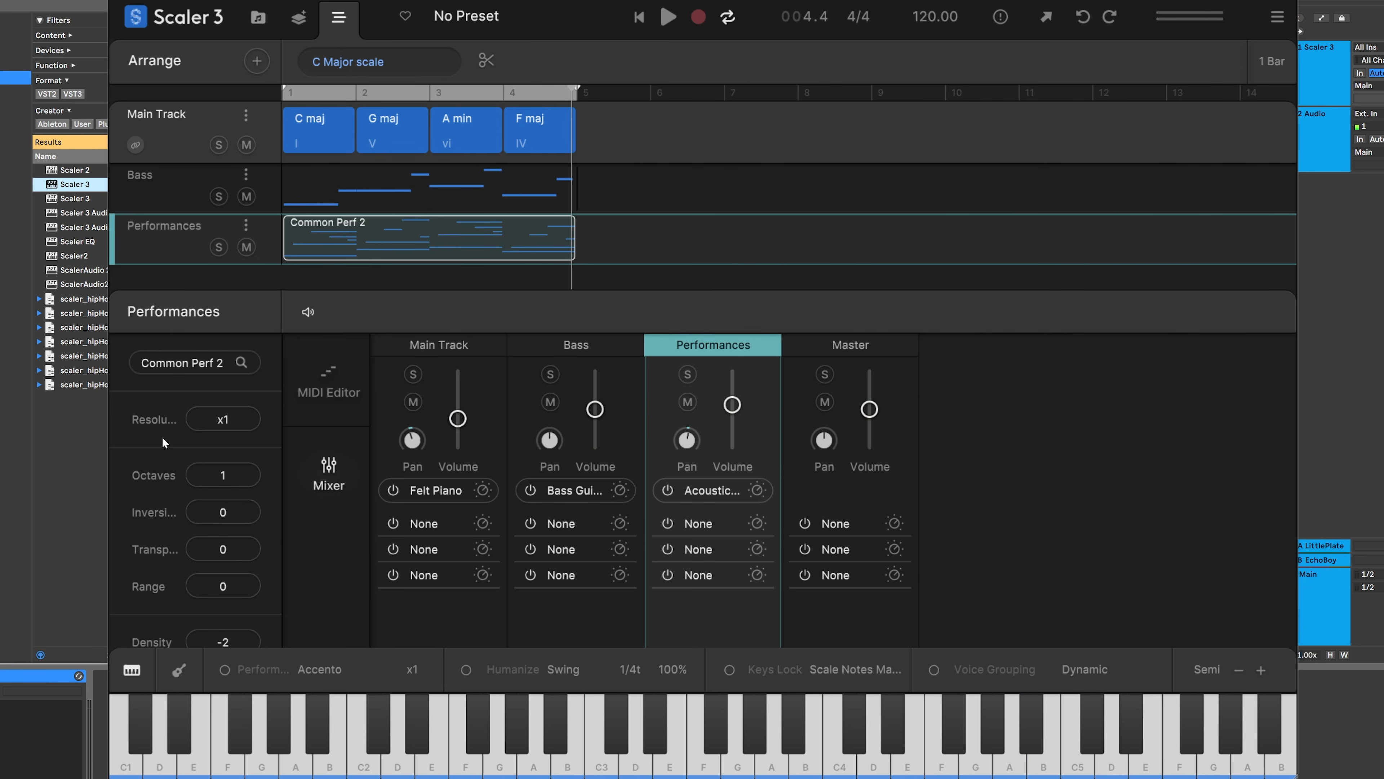
scroll(168, 551, "down", 5)
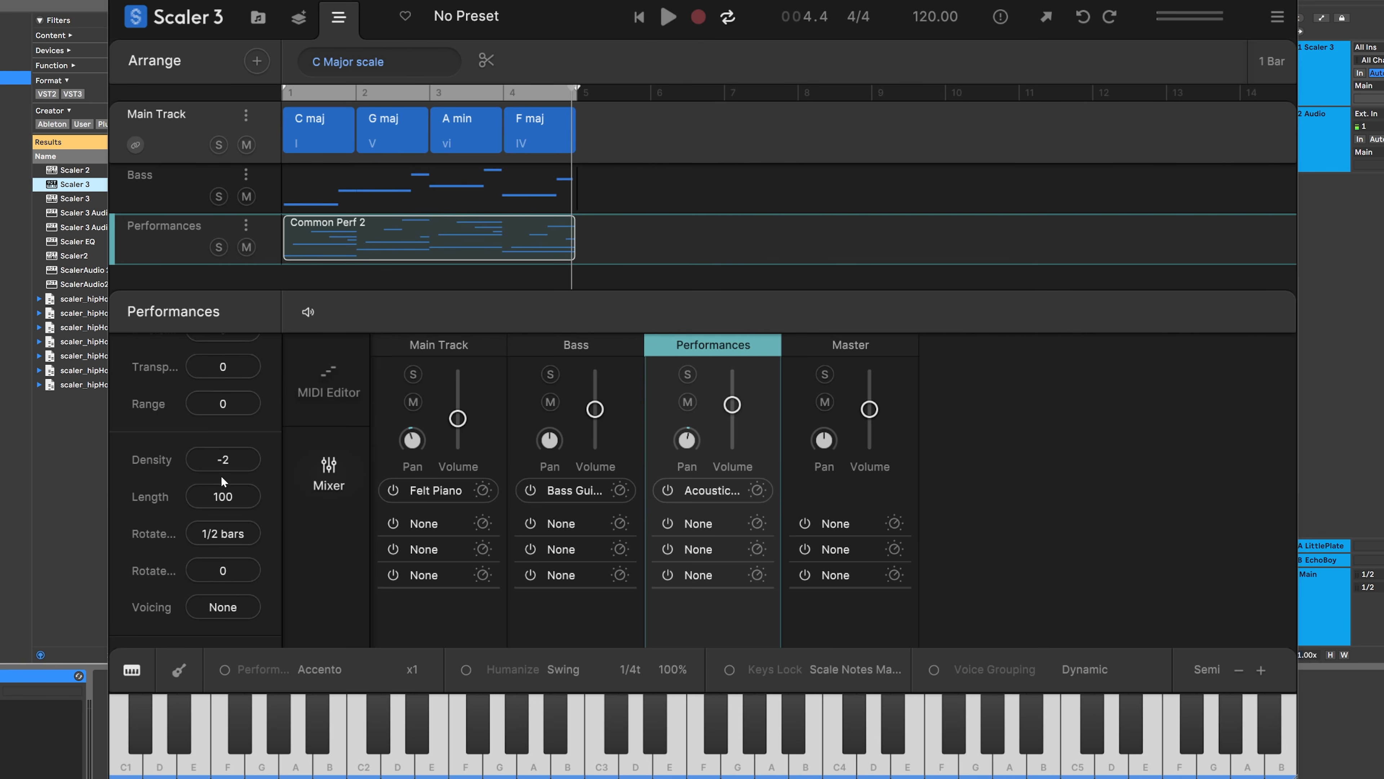
scroll(222, 475, "up", 4)
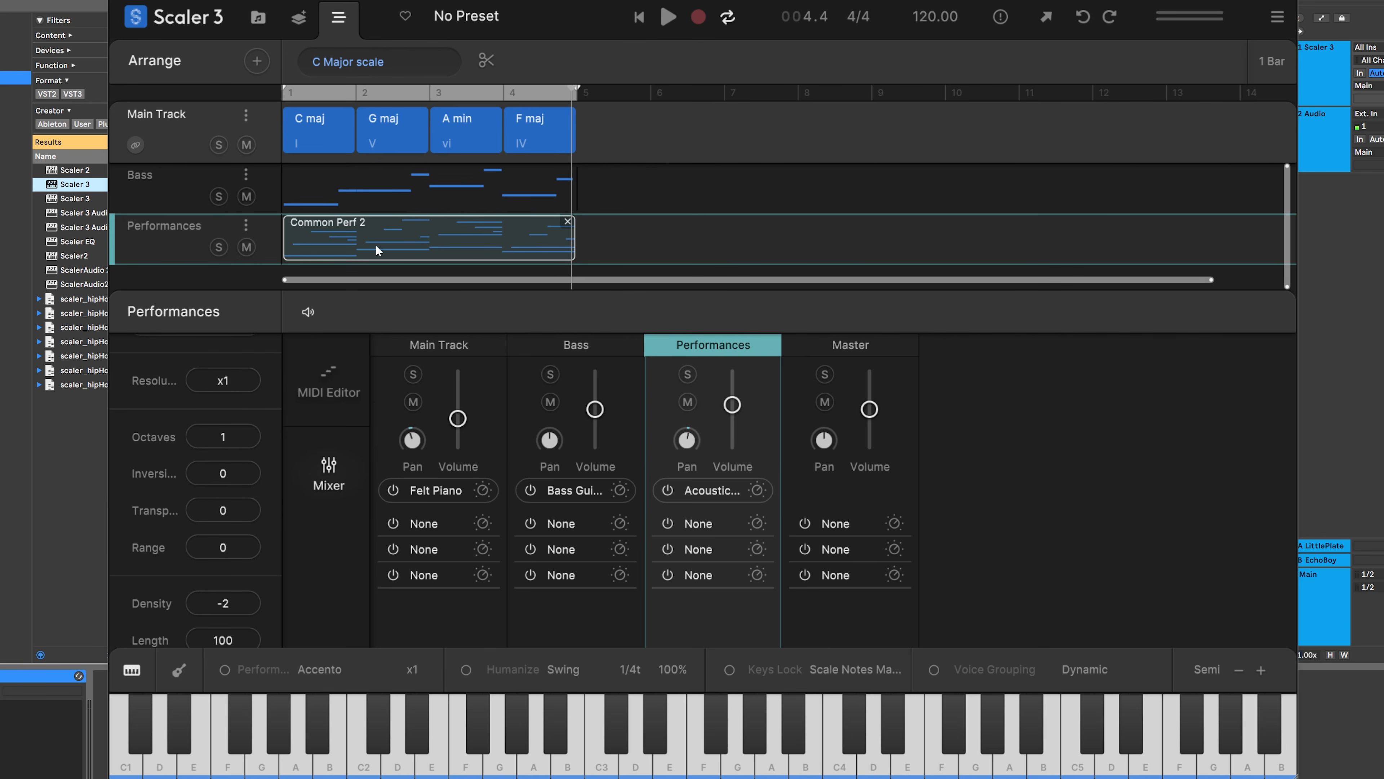
Step: Split the Bass track's Basic 2 clip at the start of bar 3
left_click(391, 197)
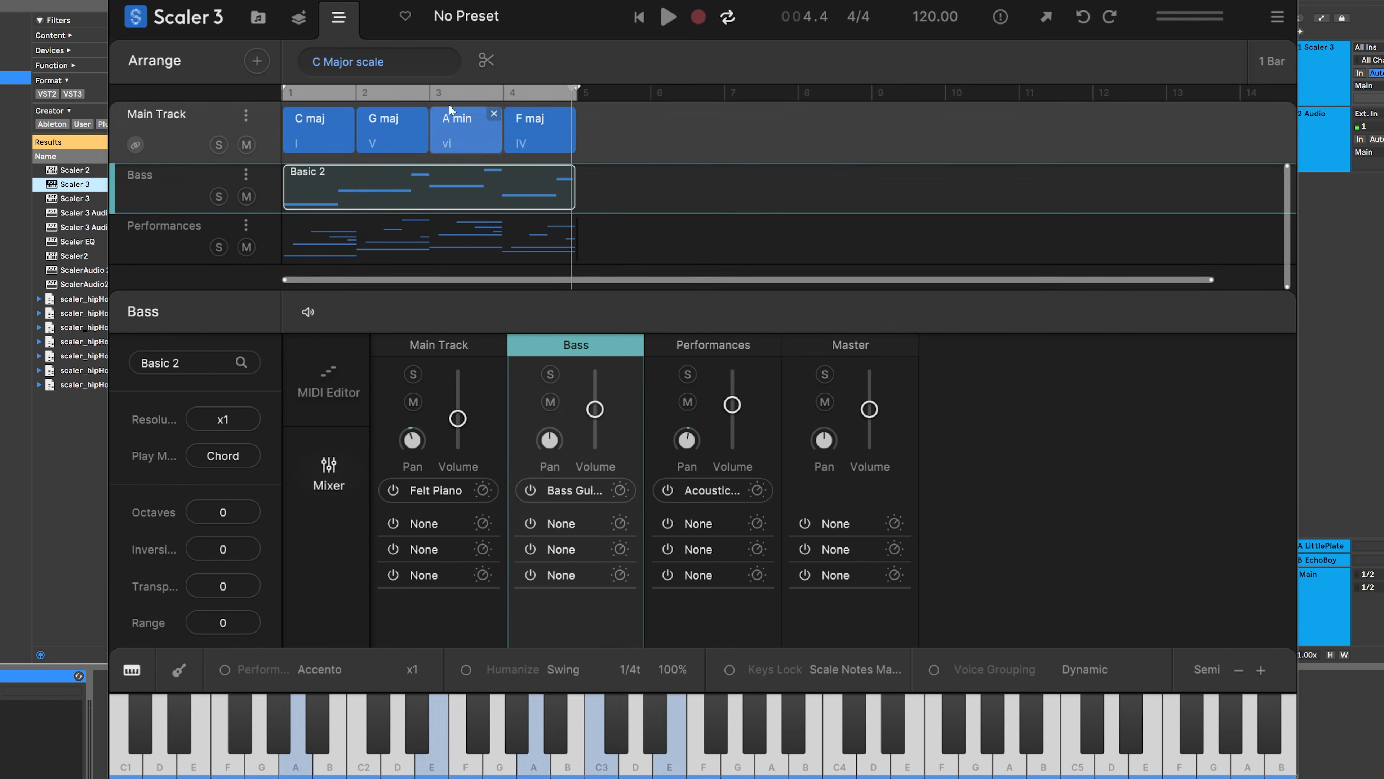
left_click(486, 59)
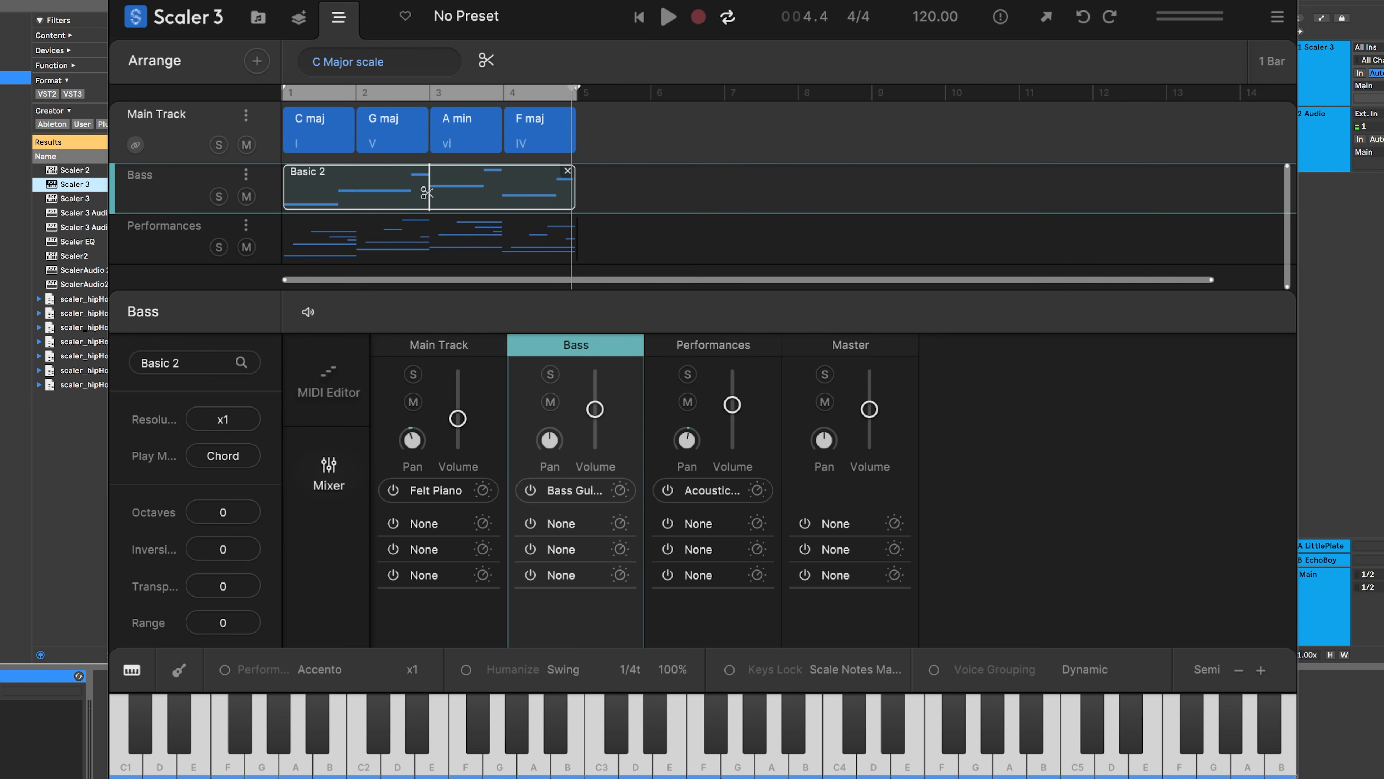
left_click(428, 193)
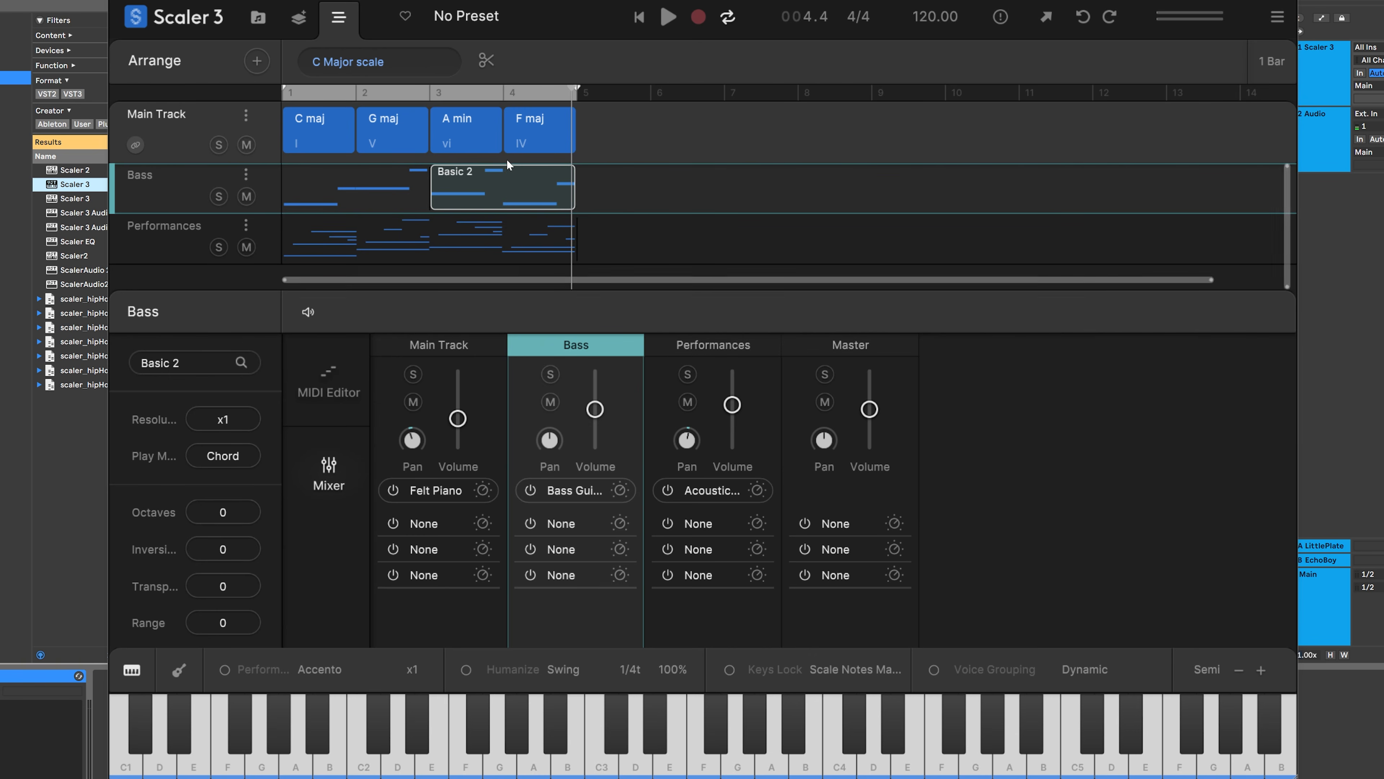
Step: Delete the second half of the split Bass clip and extend the first half to the end of bar 4
left_click(568, 170)
left_click_drag(430, 185, 559, 184)
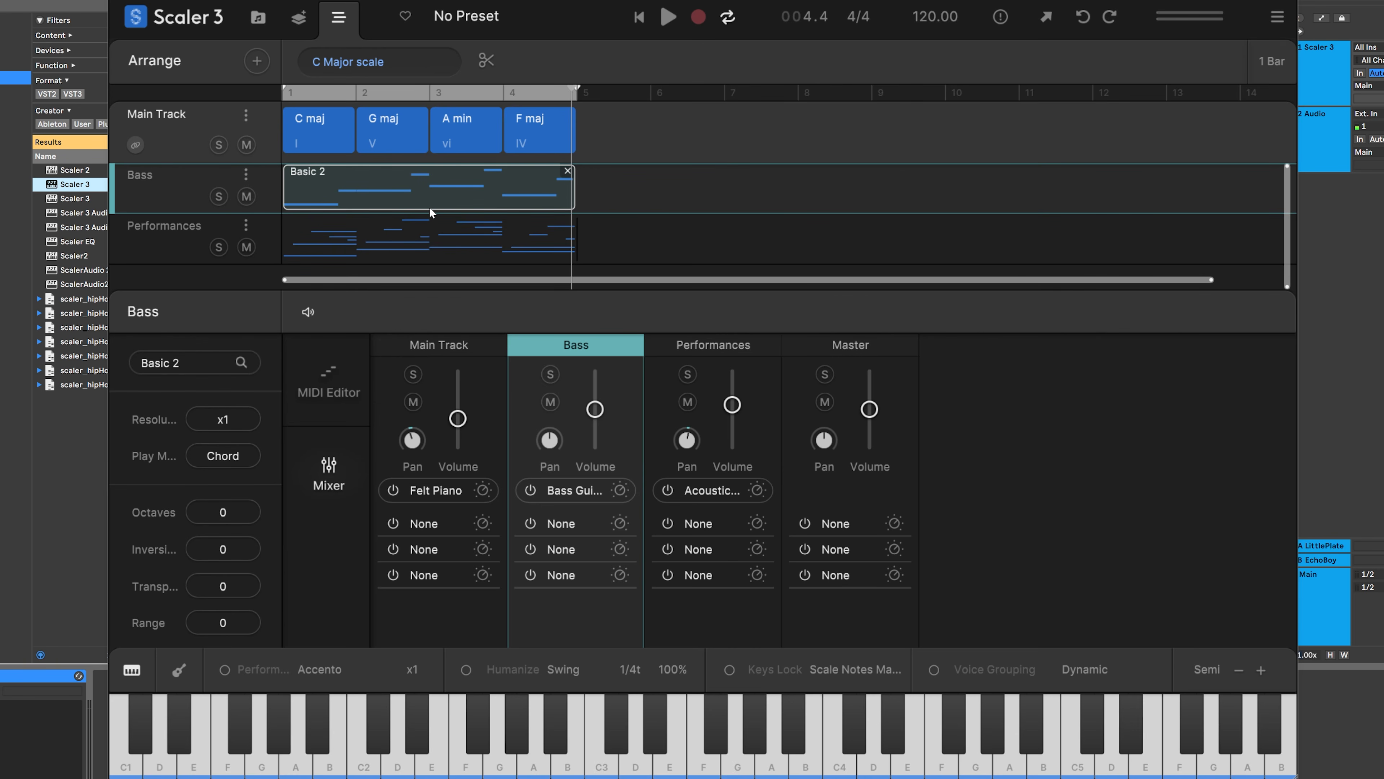
key("space")
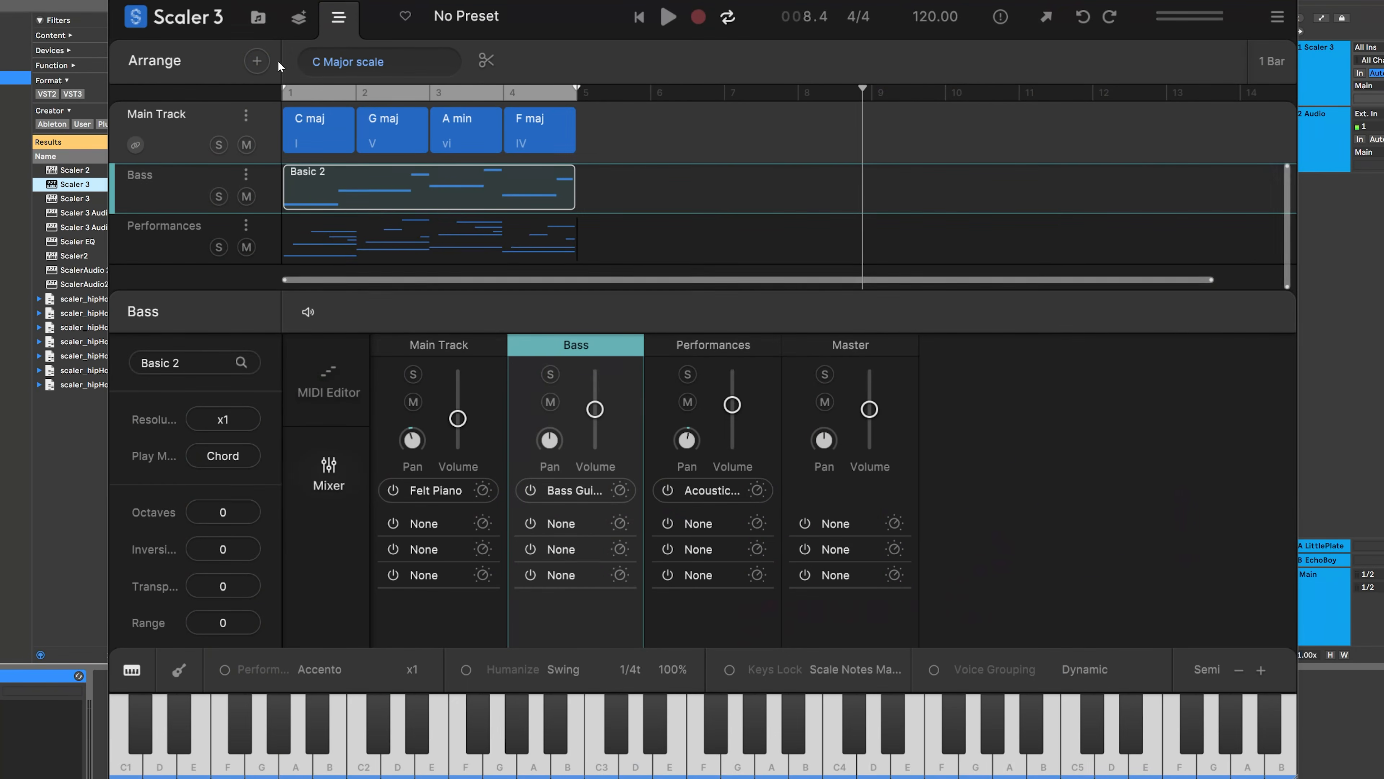
Step: Return to the chord set browser and list the Chill chord sets under Genres
left_click(258, 18)
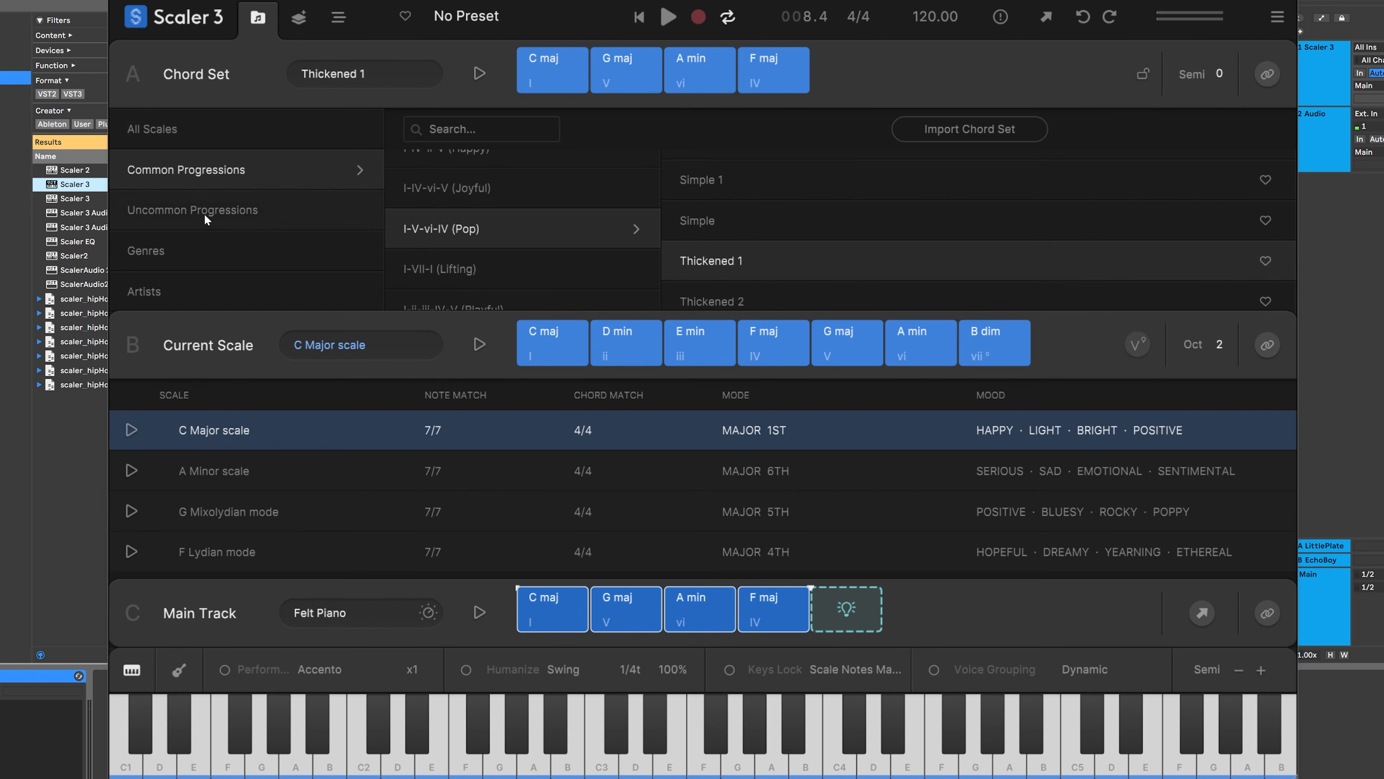
left_click(169, 252)
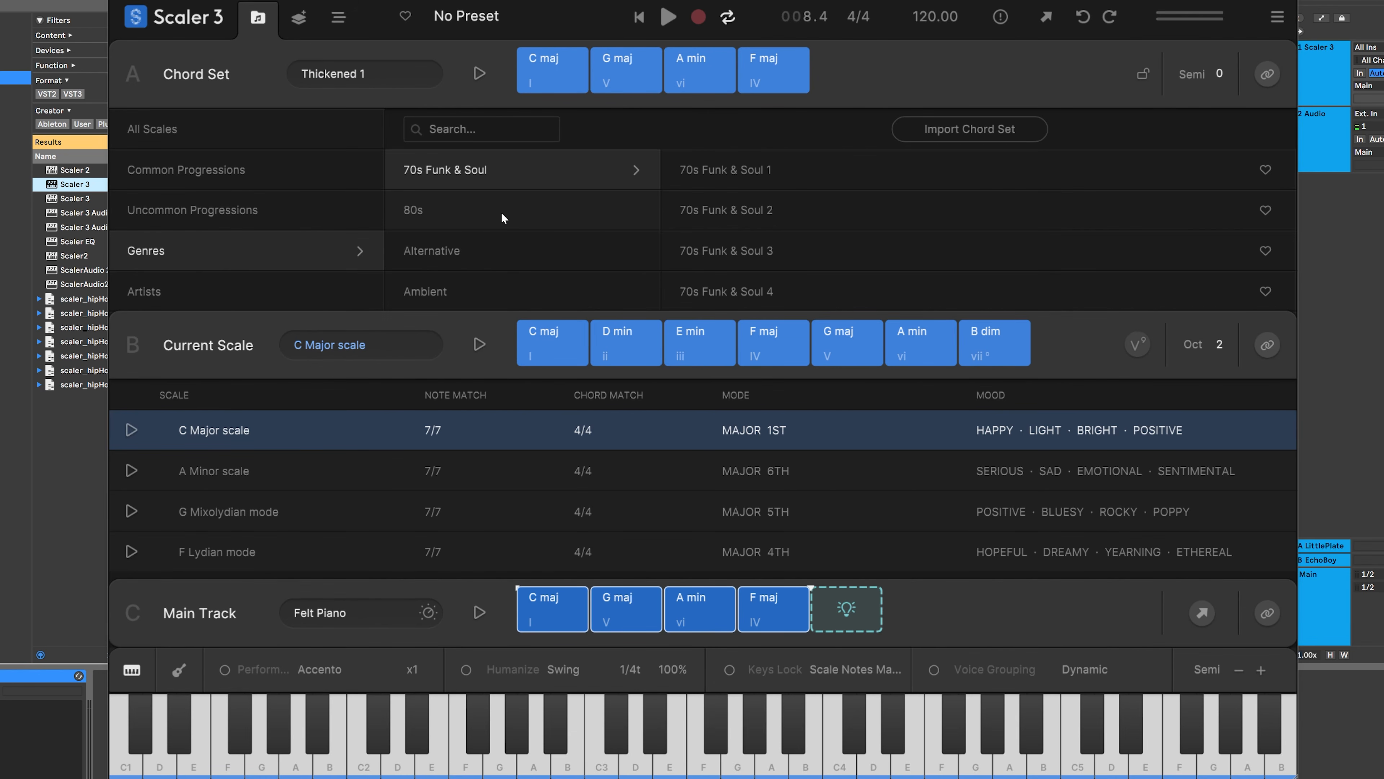
scroll(501, 214, "down", 6)
left_click(456, 207)
scroll(777, 197, "down", 2)
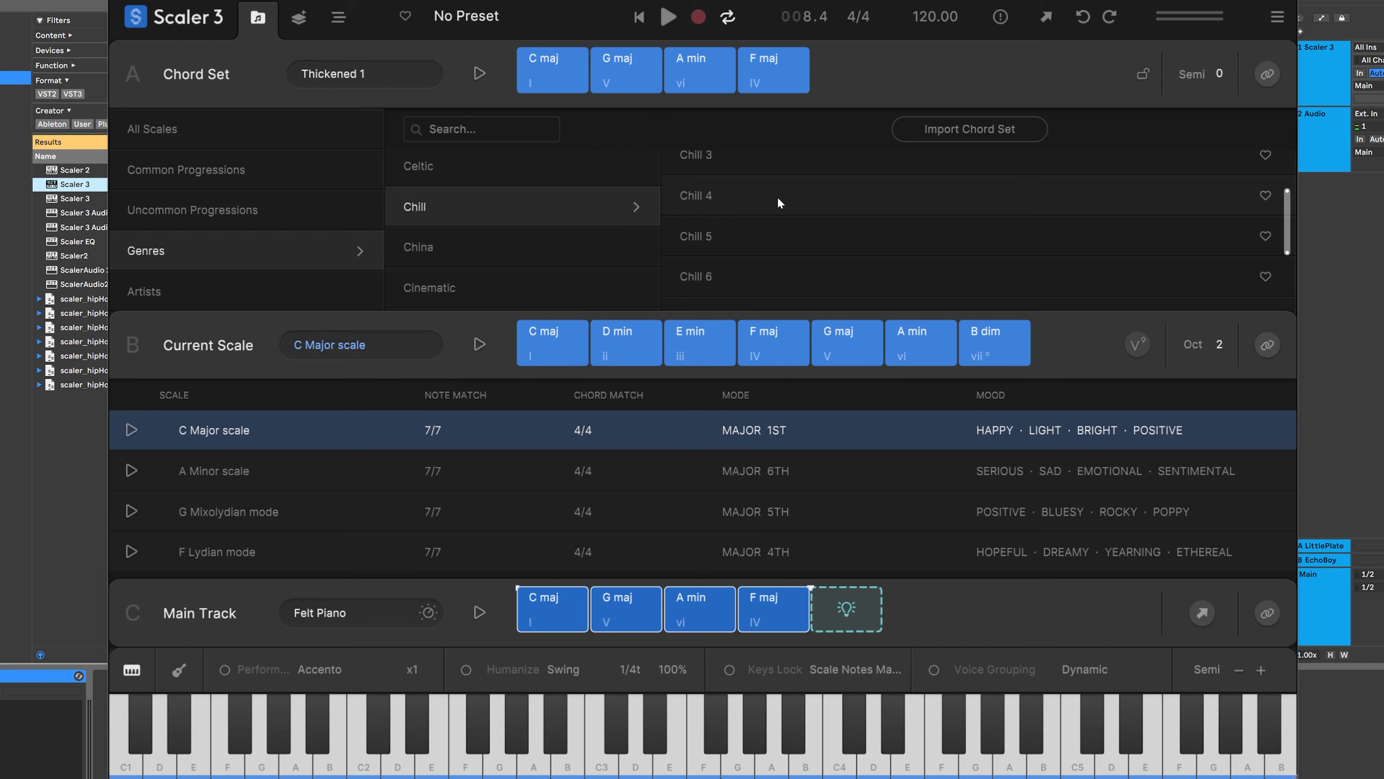
Step: Load the Chill 4 chord set and audition its first four chords
left_click(725, 201)
left_click(570, 68)
left_click(634, 76)
left_click(701, 75)
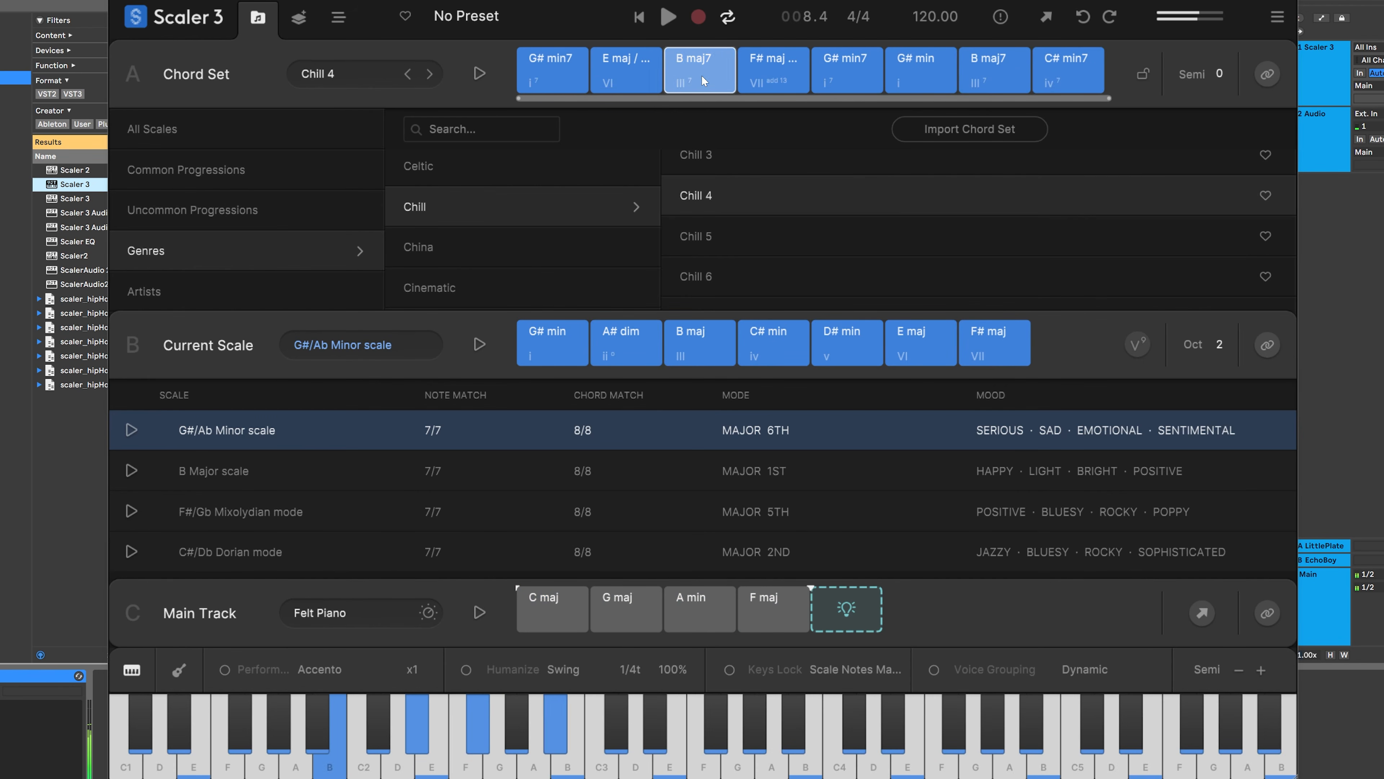
left_click(767, 75)
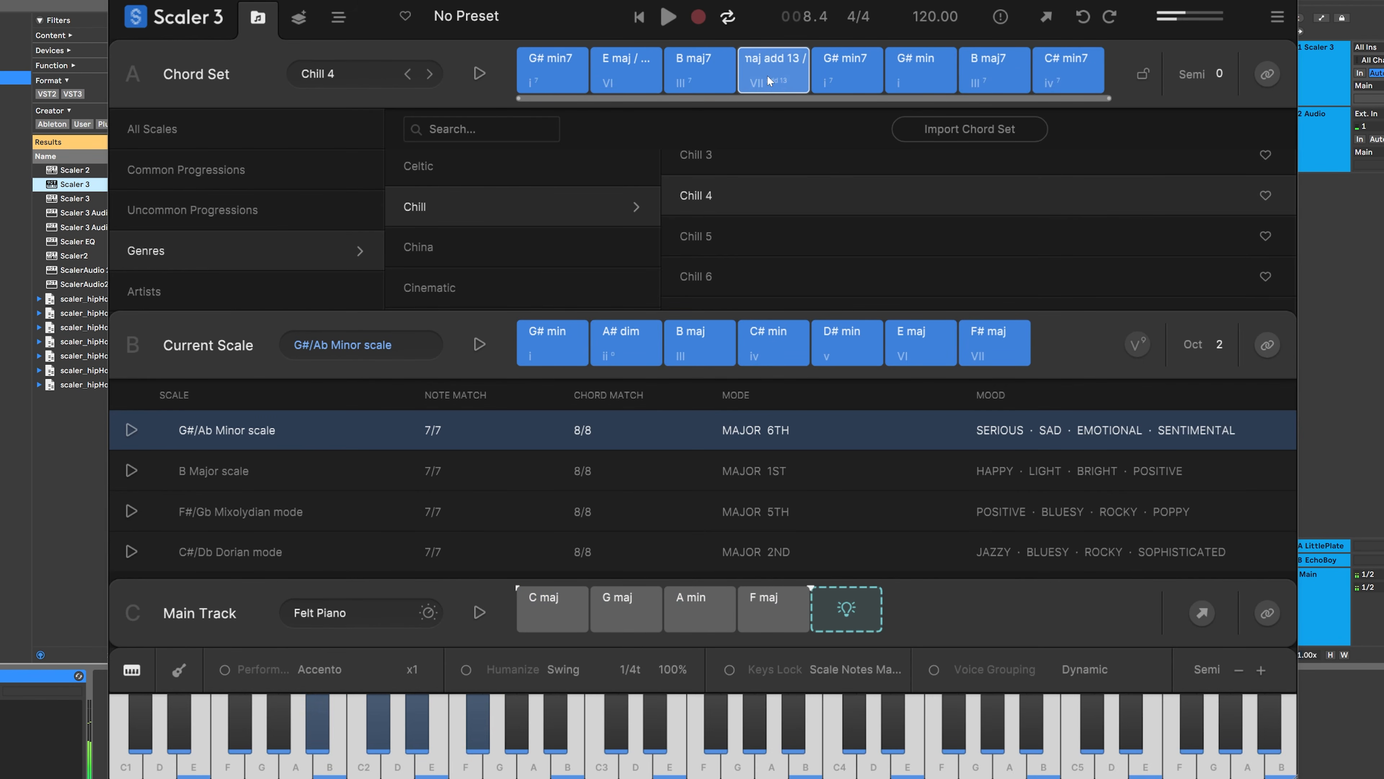
Step: Load the Chill 5 chord set and audition its opening chords
left_click(695, 230)
left_click(563, 79)
left_click(624, 80)
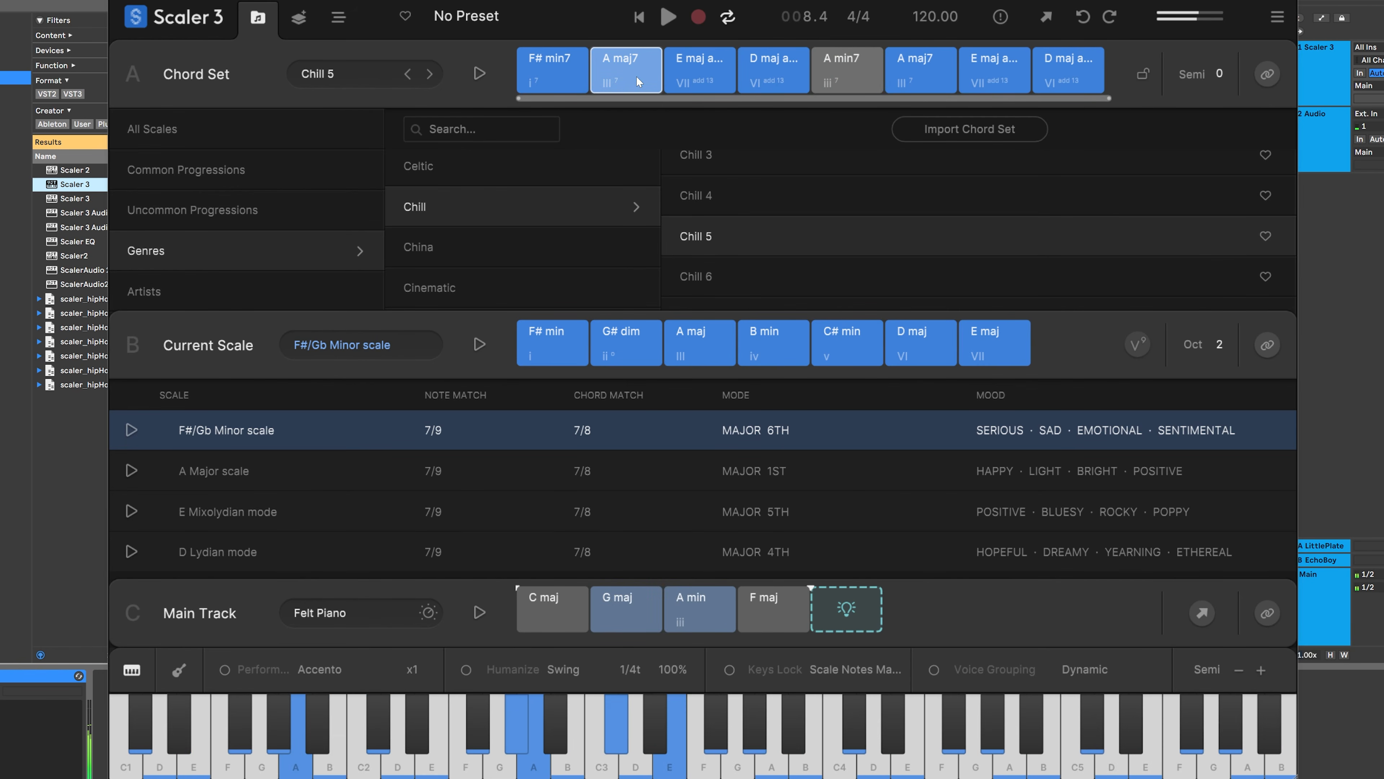
left_click(761, 81)
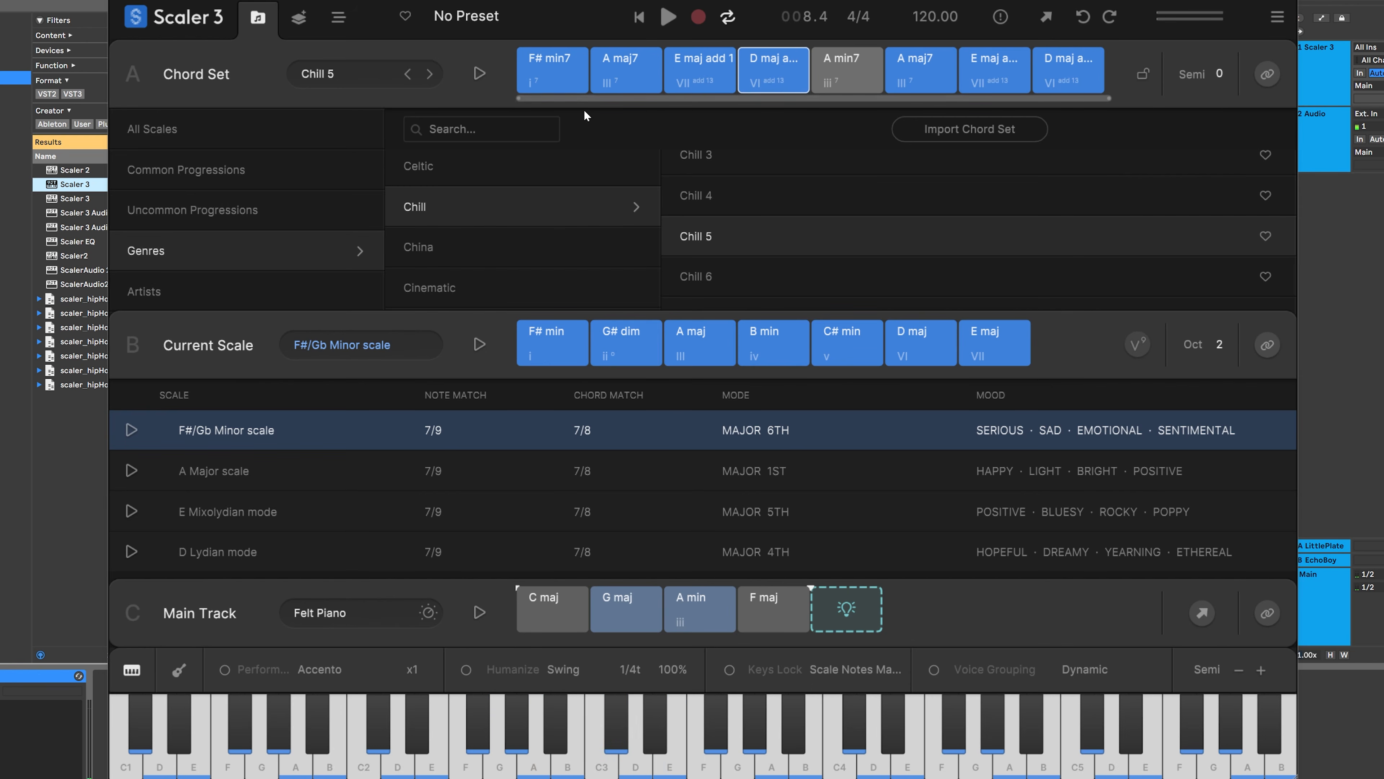
Step: Place the first four Chill 5 chords at the start of the Main Track and delete the old C, G, A minor and F chords
left_click_drag(497, 54, 772, 76)
left_click_drag(551, 77, 520, 609)
left_click(875, 593)
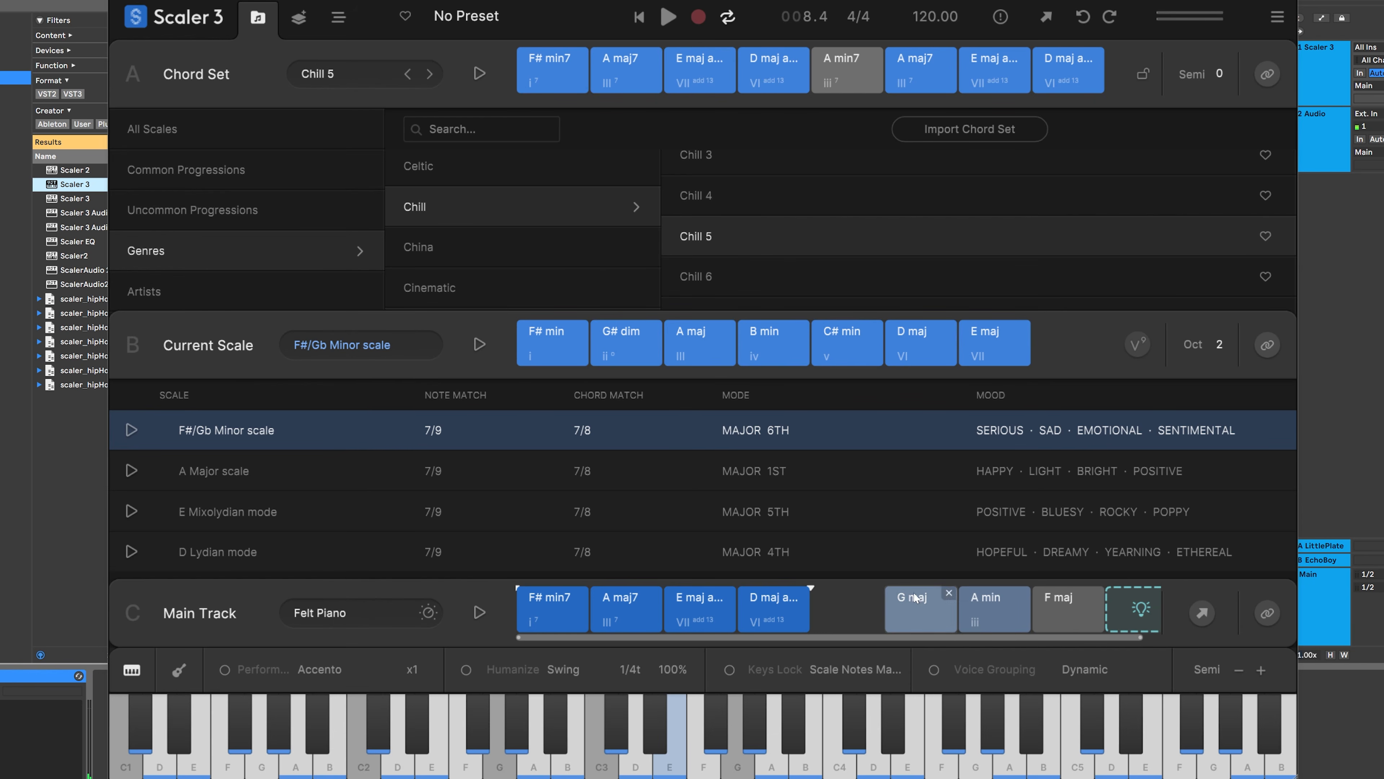
left_click(948, 593)
left_click(1022, 593)
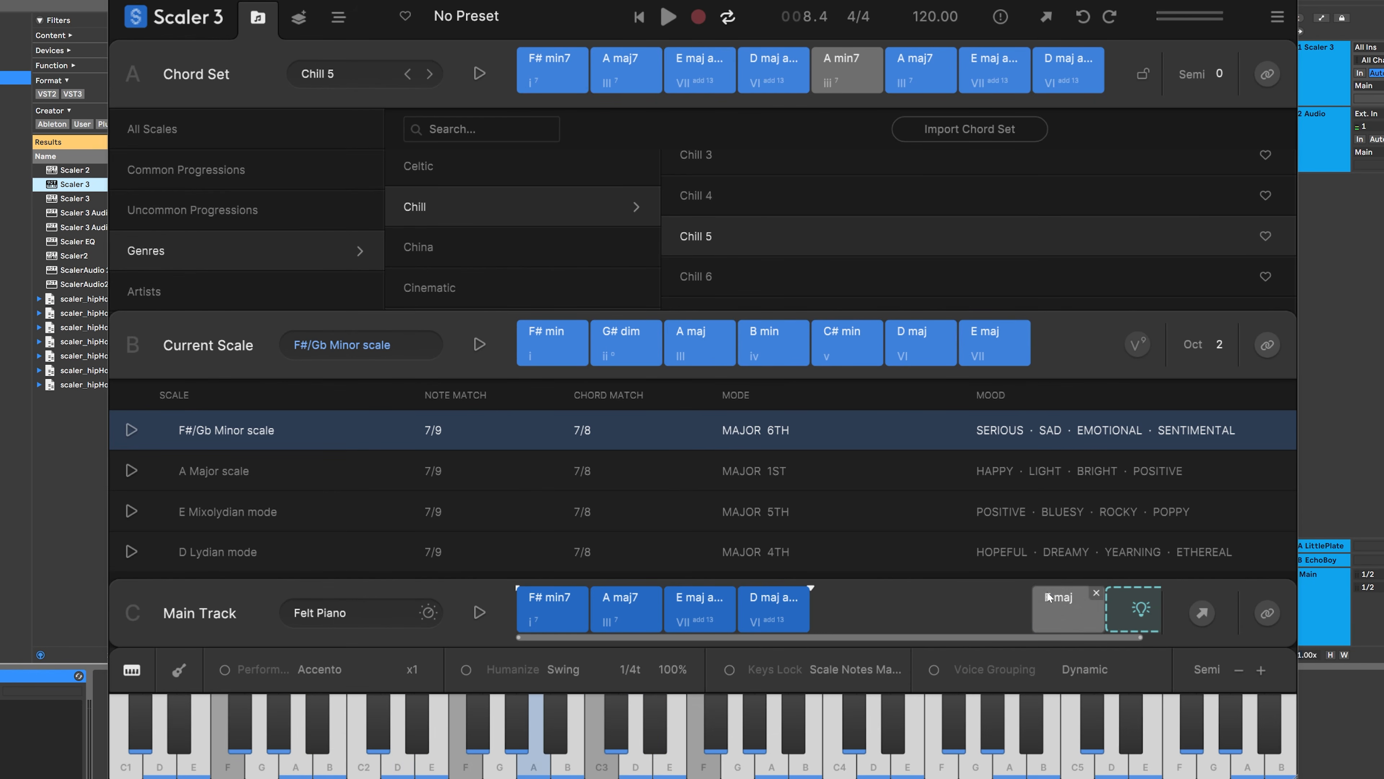
left_click(1096, 594)
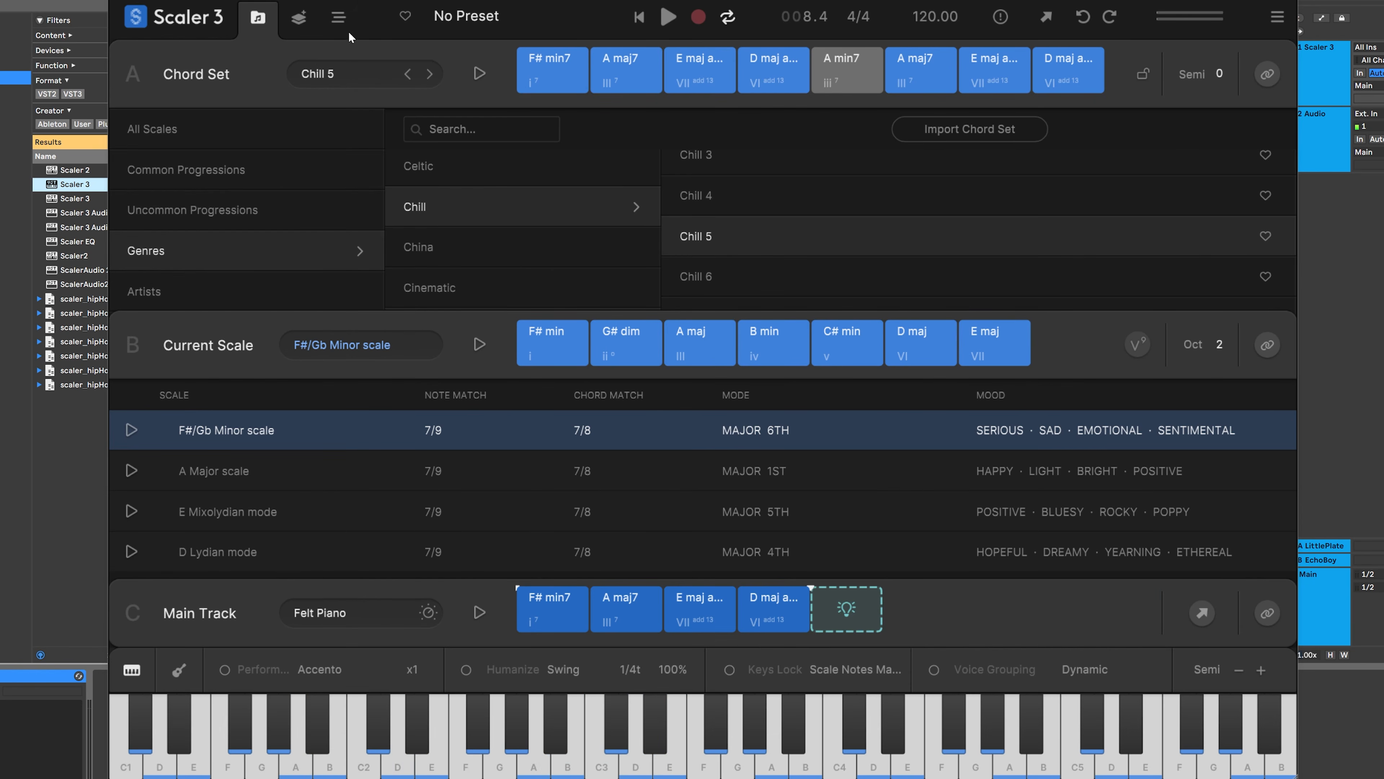
Step: Return to the Arrange view and play the arrangement with the new chords driving the bass and performance motions
left_click(338, 17)
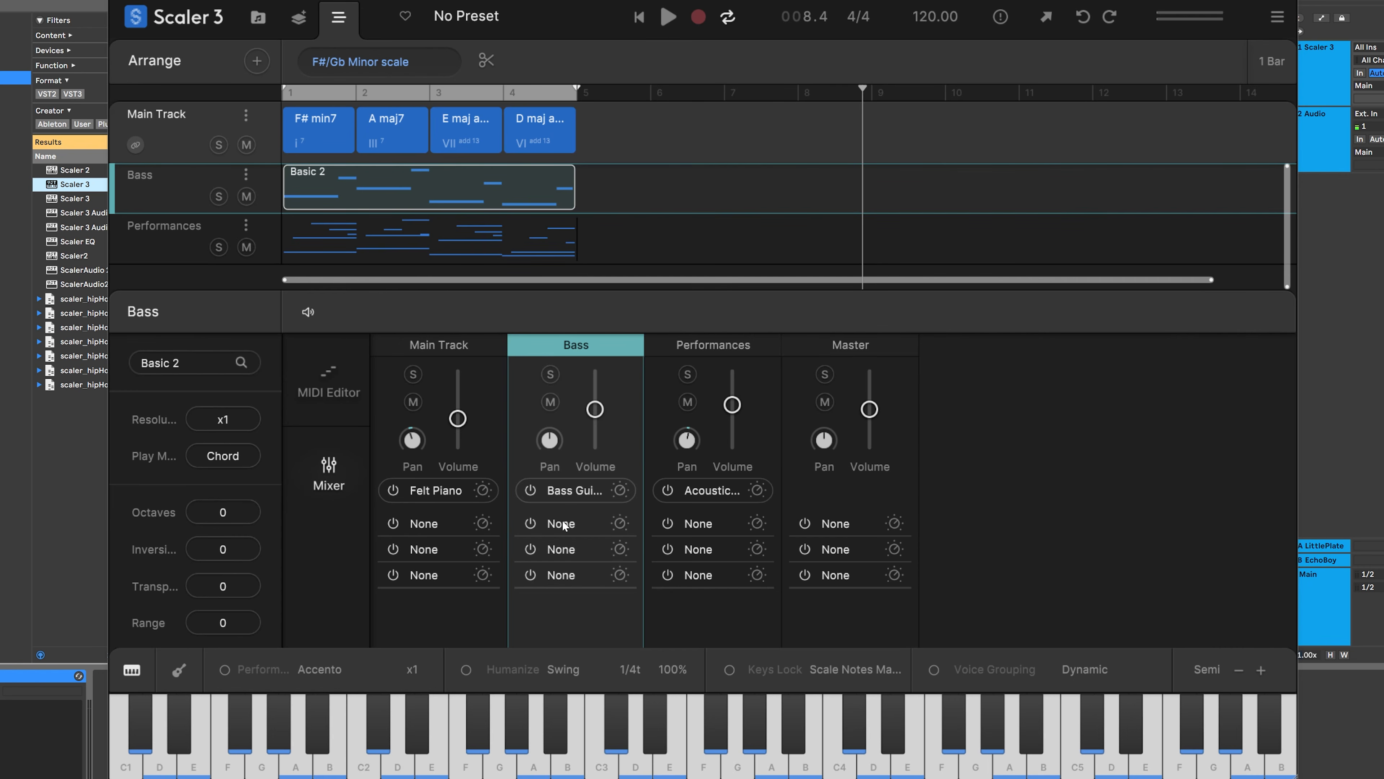
mouse_move(446, 250)
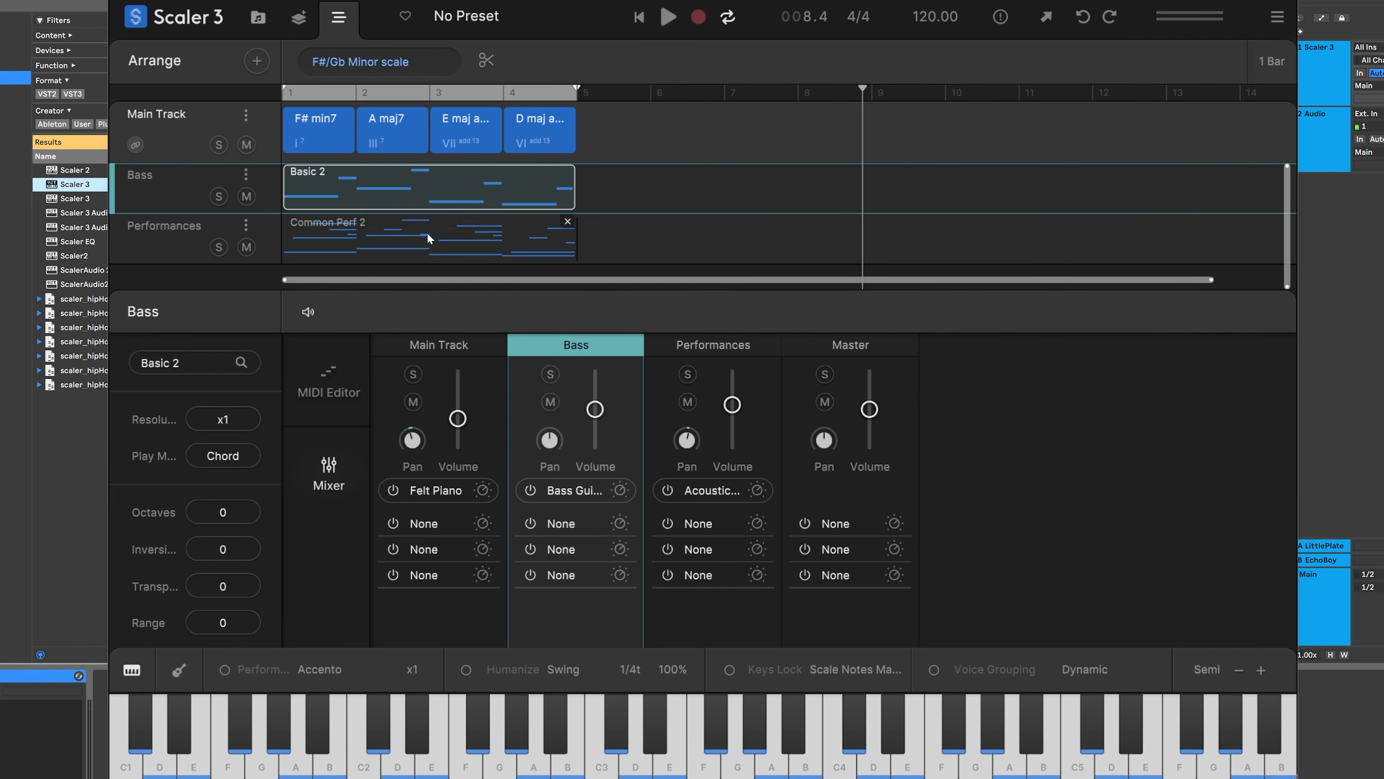
mouse_move(413, 198)
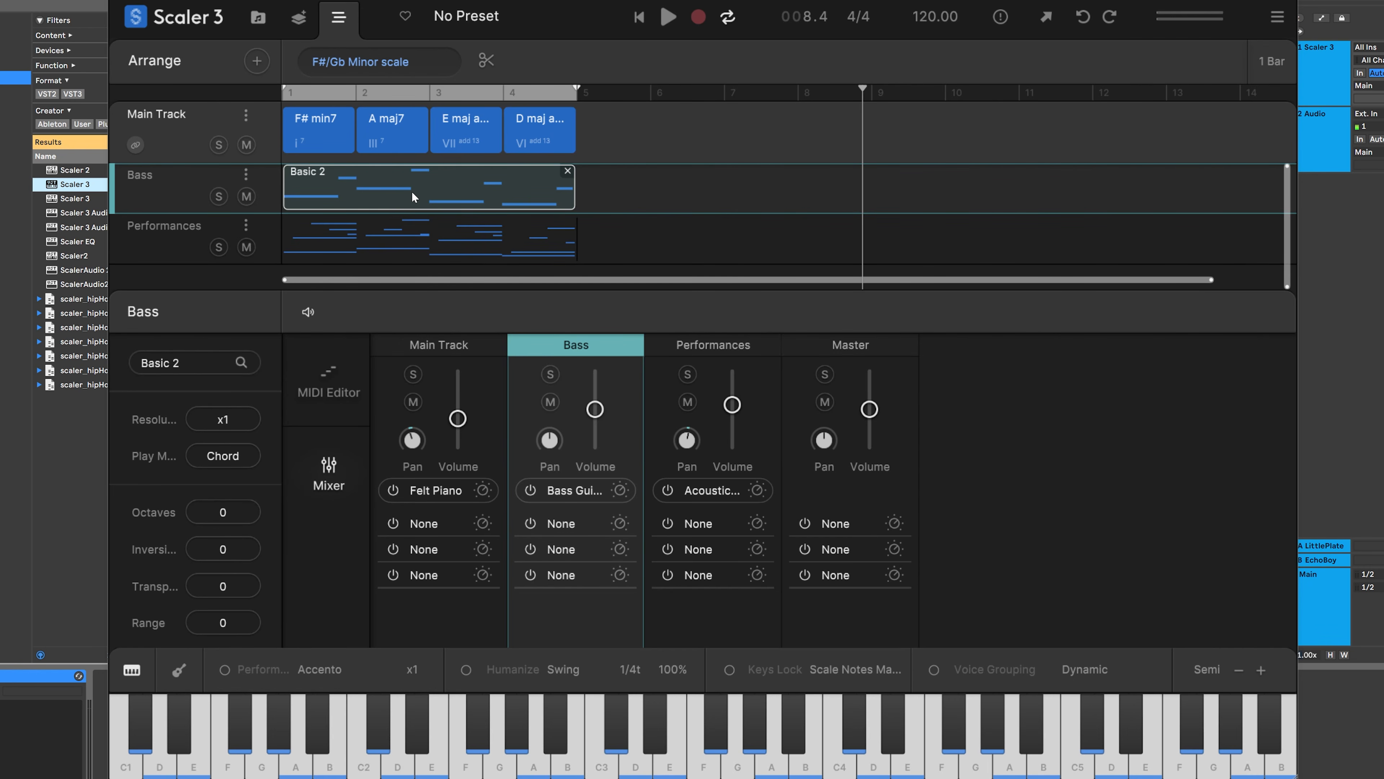
left_click(481, 133)
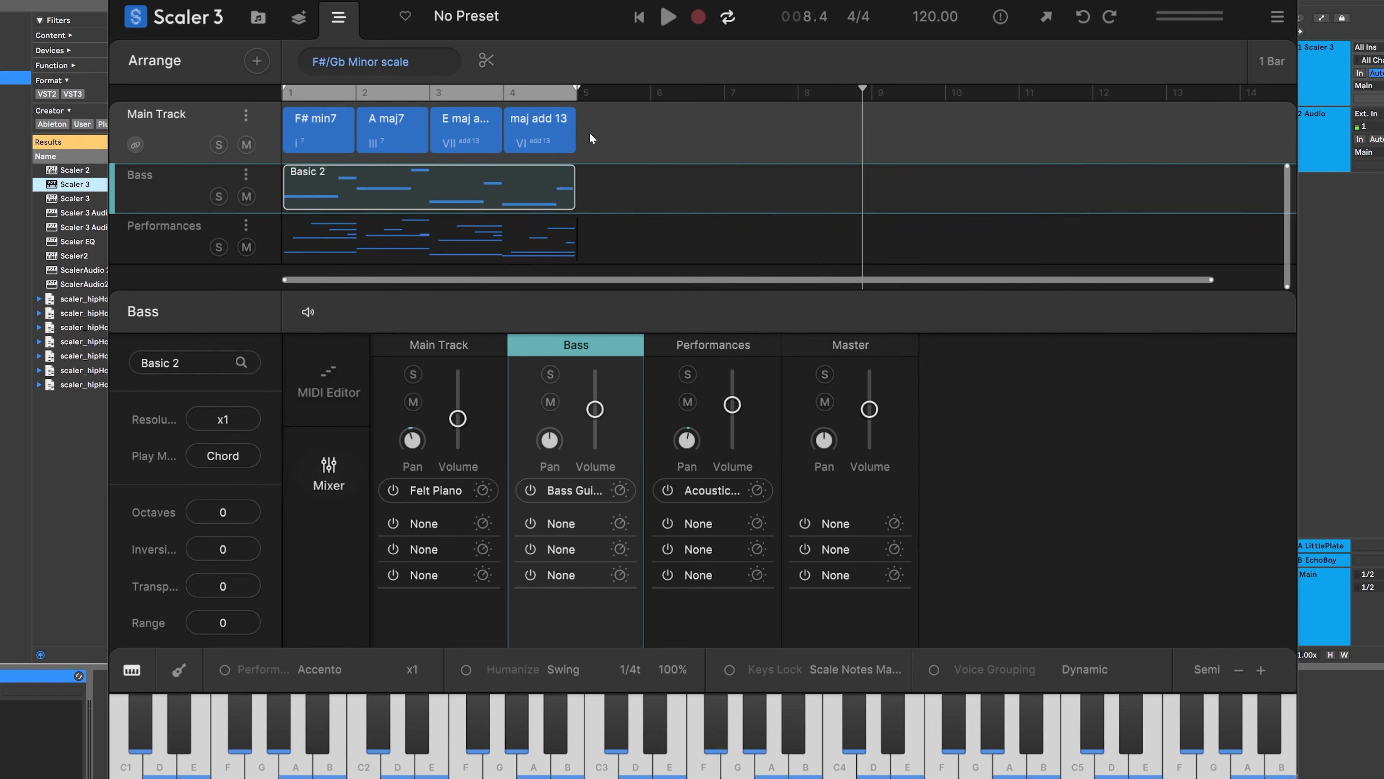
key("space")
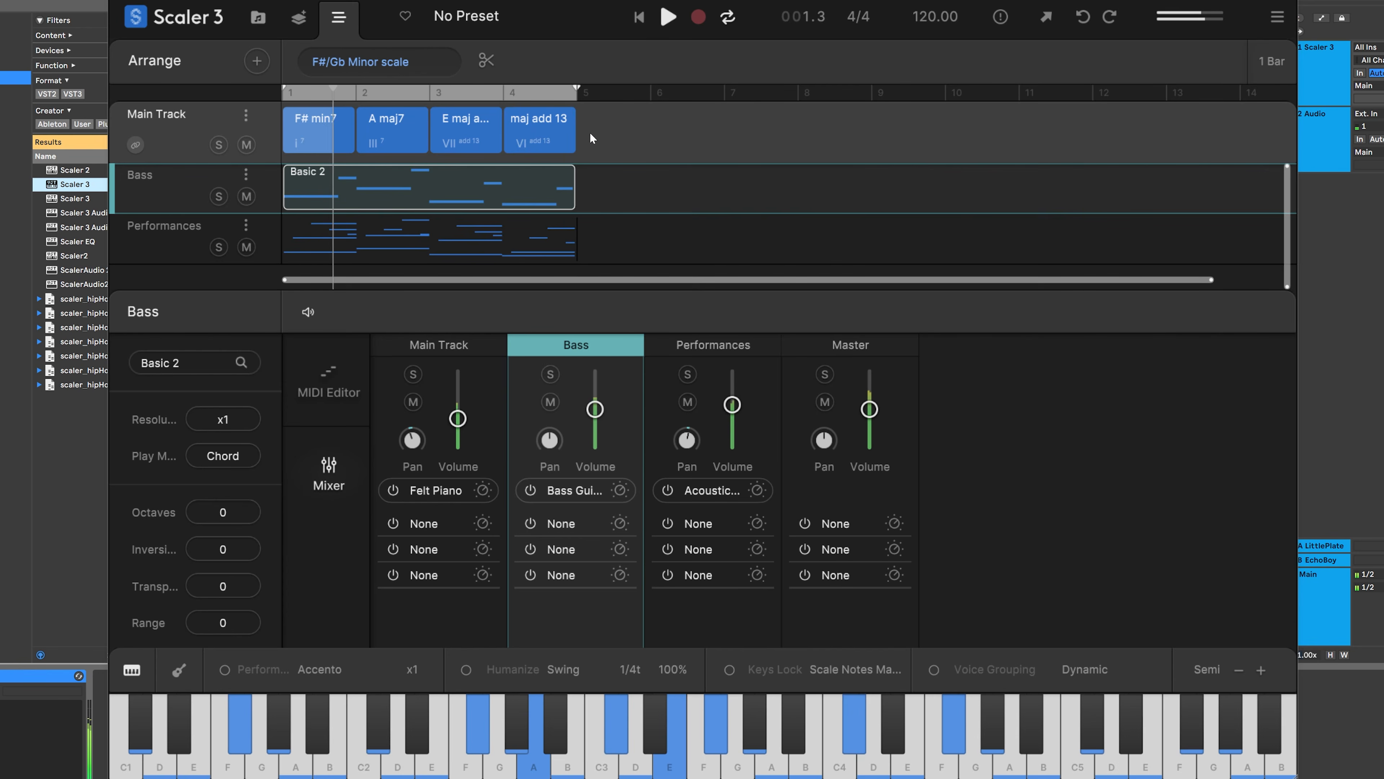